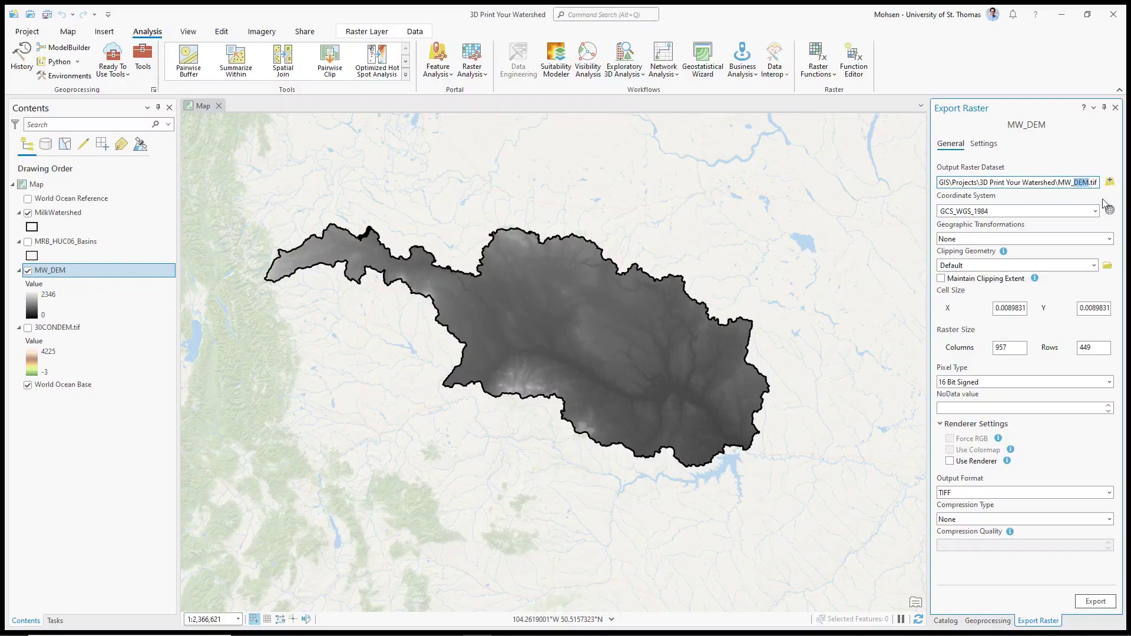
- Export the MW_DEM raster as MW_PNG.png in PNG format with Use Renderer enabled
type("PNG")
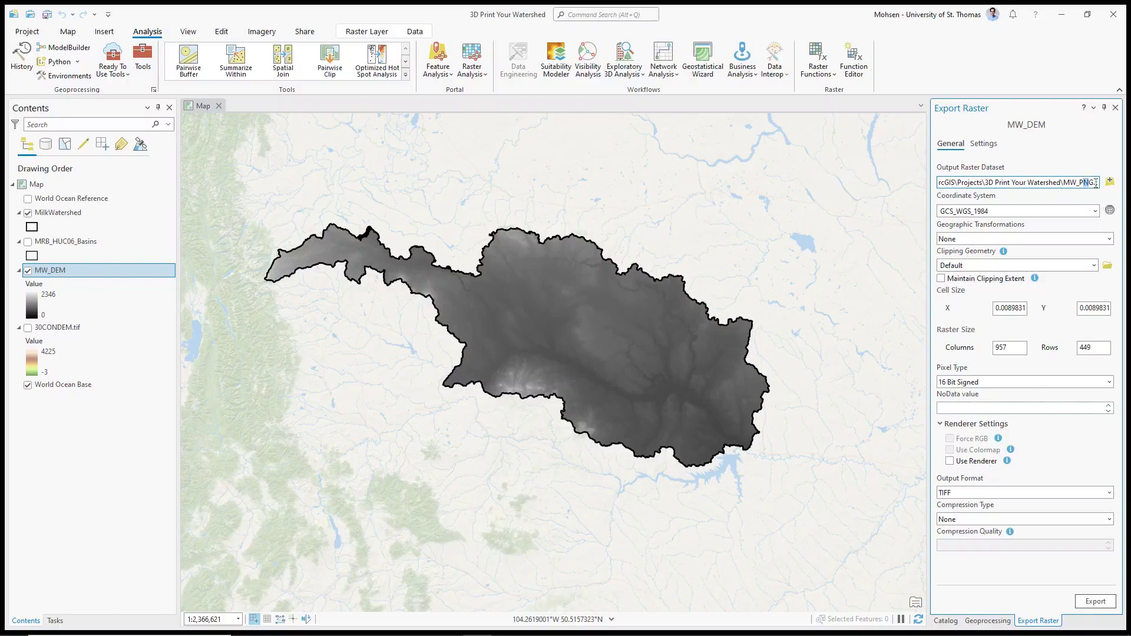
left_click_drag(1095, 183, 1088, 190)
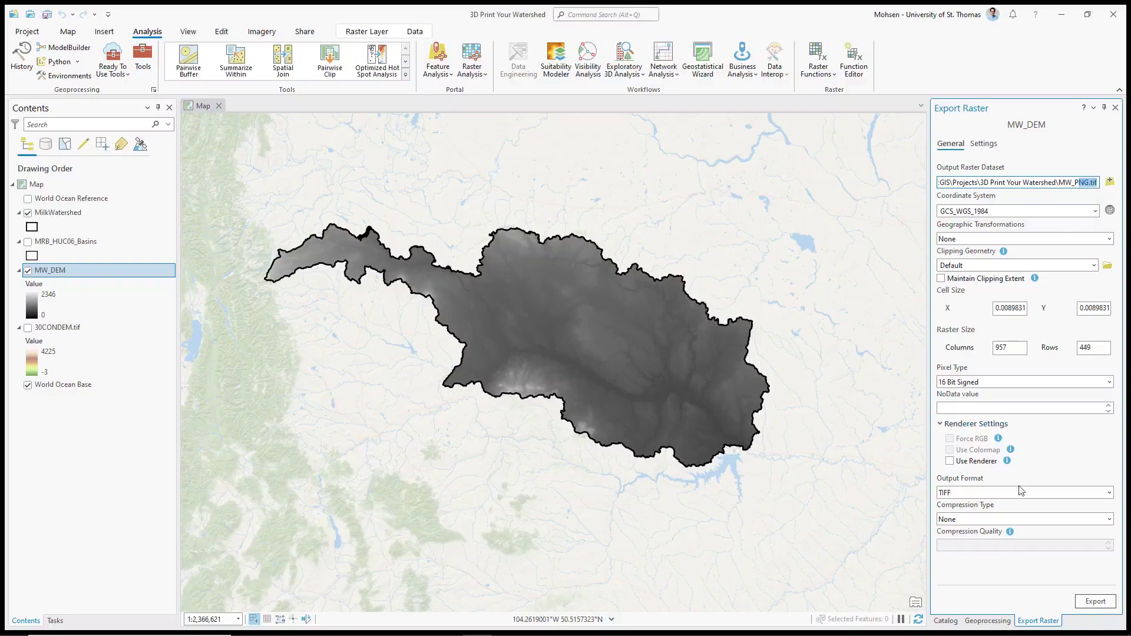
left_click(968, 494)
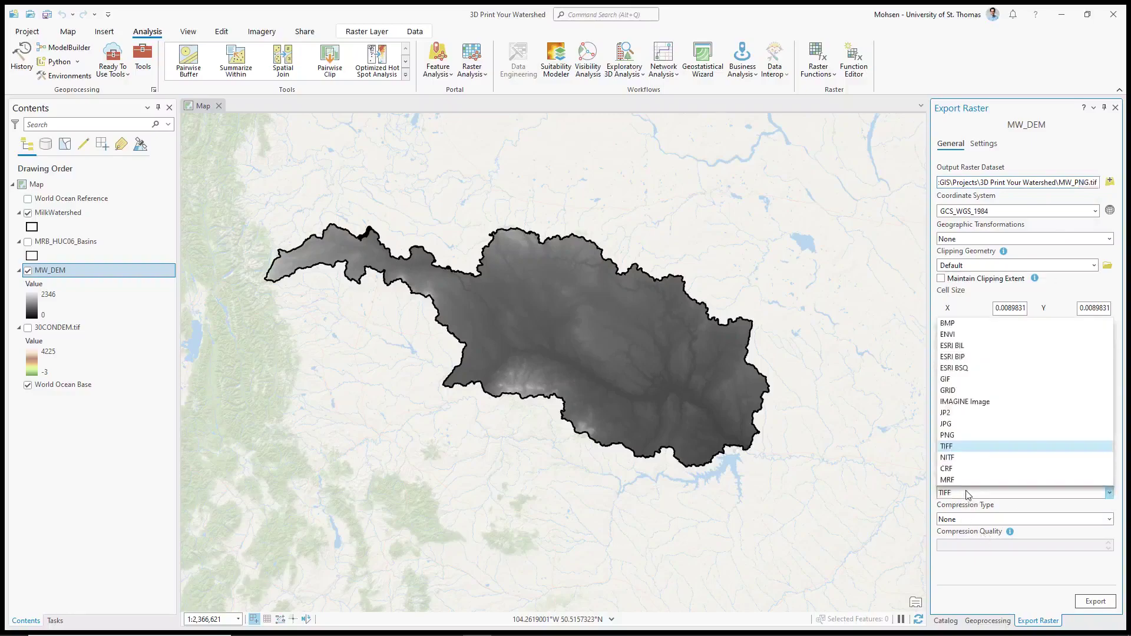
left_click(961, 436)
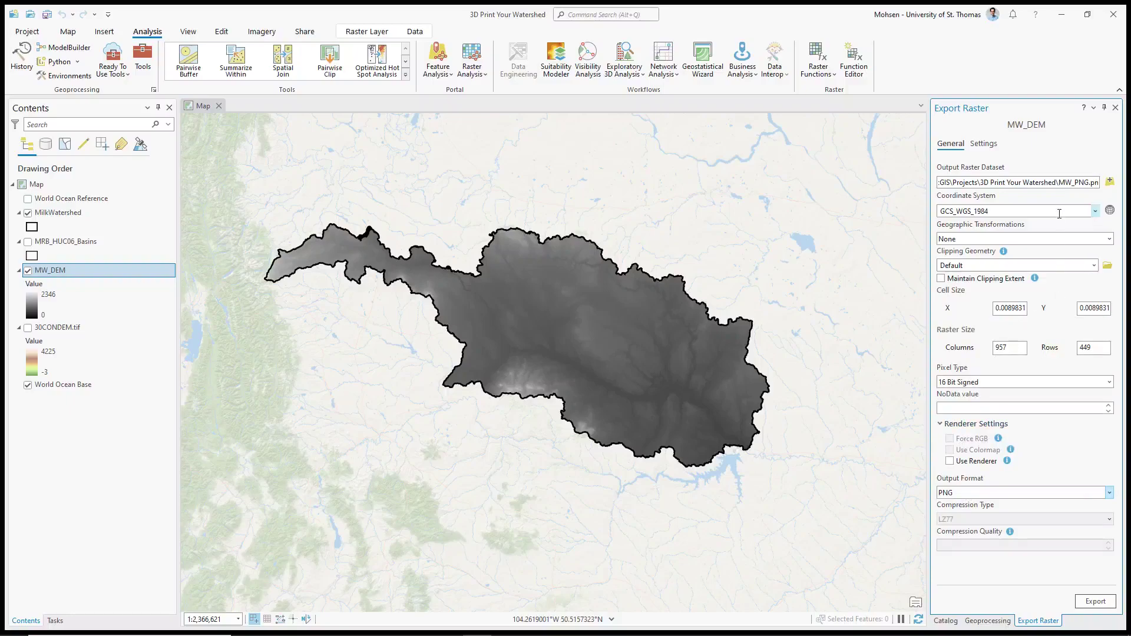
left_click_drag(1076, 182, 1107, 195)
left_click(1086, 187)
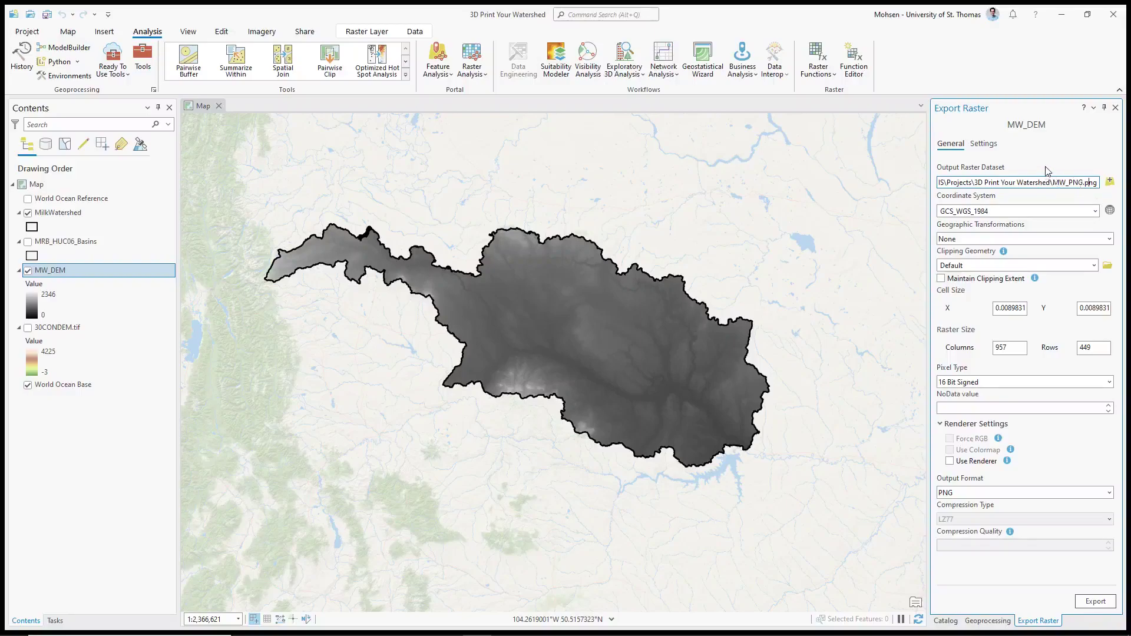
left_click(950, 463)
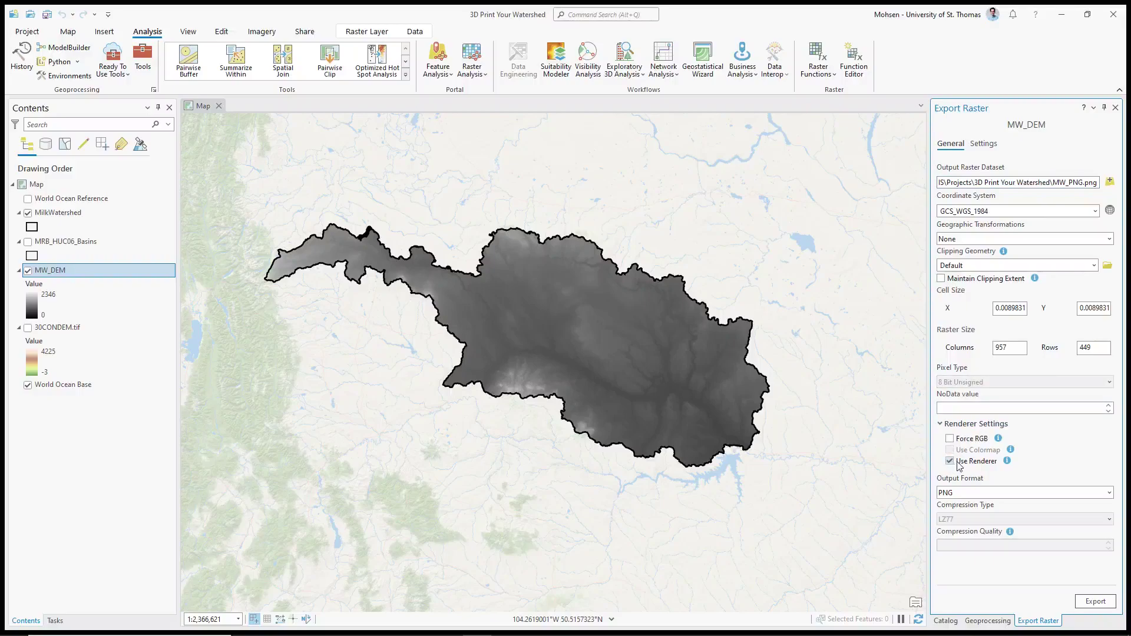
left_click(1094, 602)
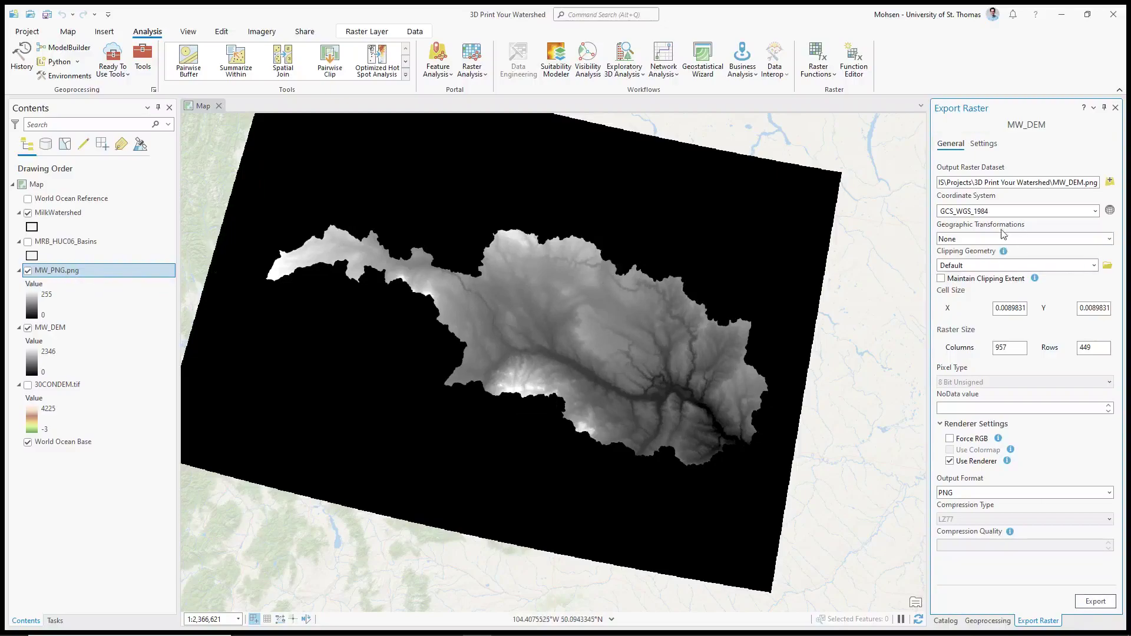
- Review the output raster dataset path, and check the 3D Print Your Watershed folder's path in File Explorer
left_click_drag(1009, 184, 914, 184)
left_click(950, 184)
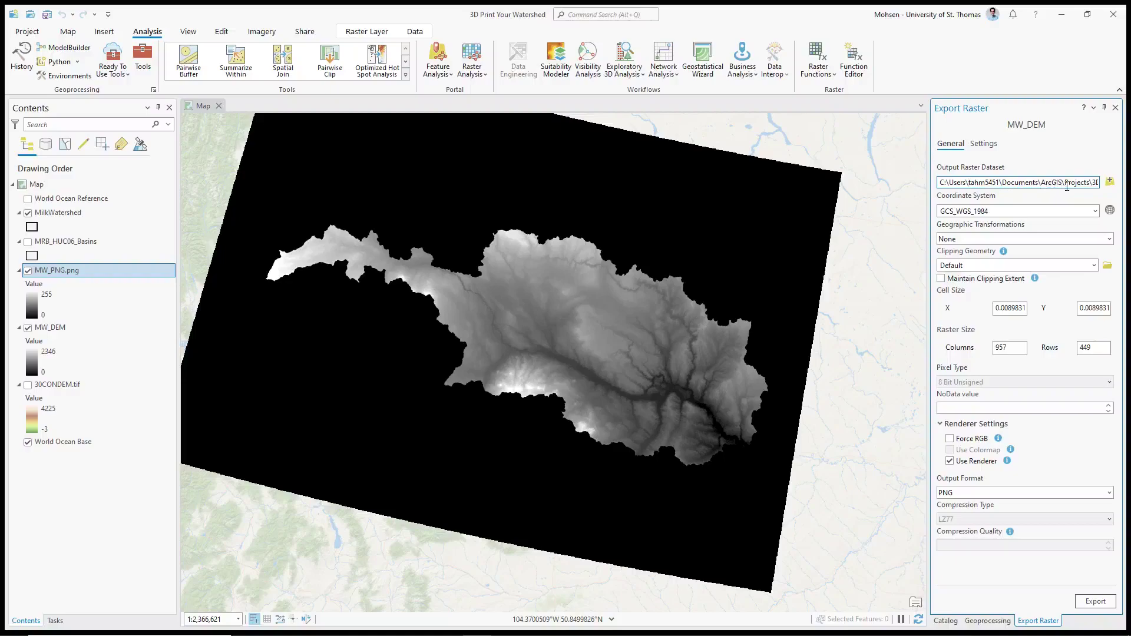
triple_click(1088, 184)
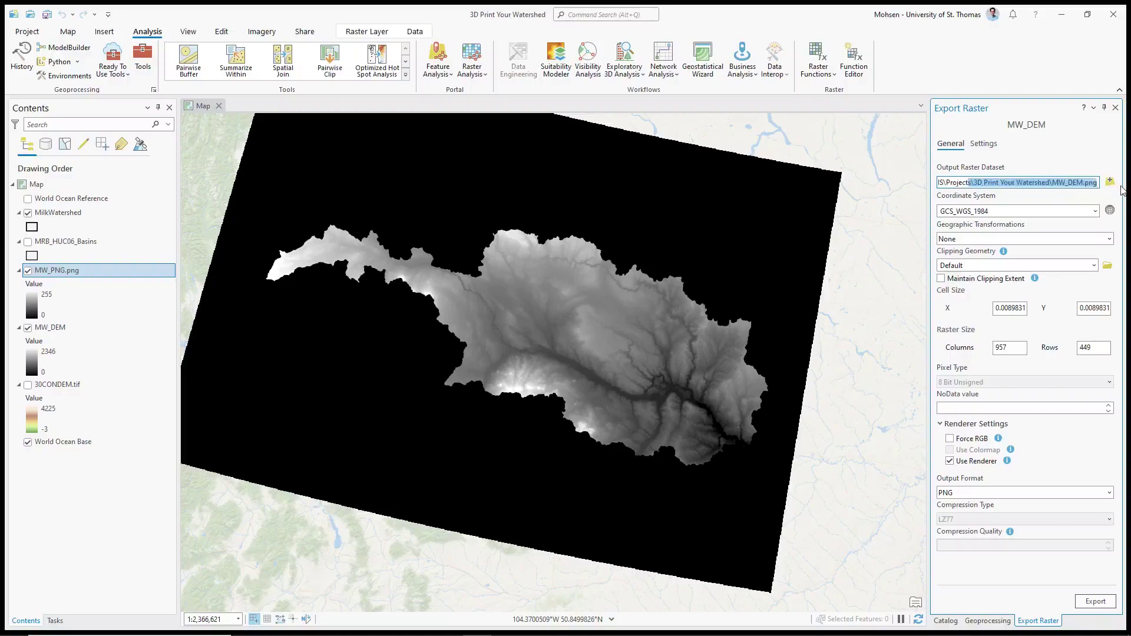
left_click(1083, 184)
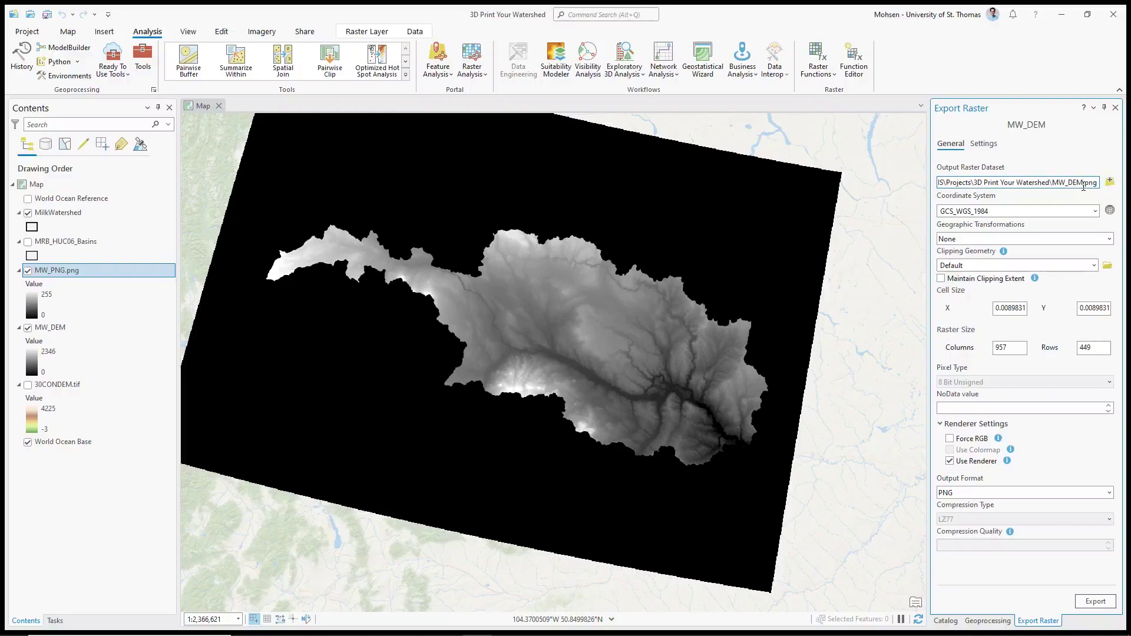
left_click_drag(1053, 182, 1092, 183)
left_click(1090, 183)
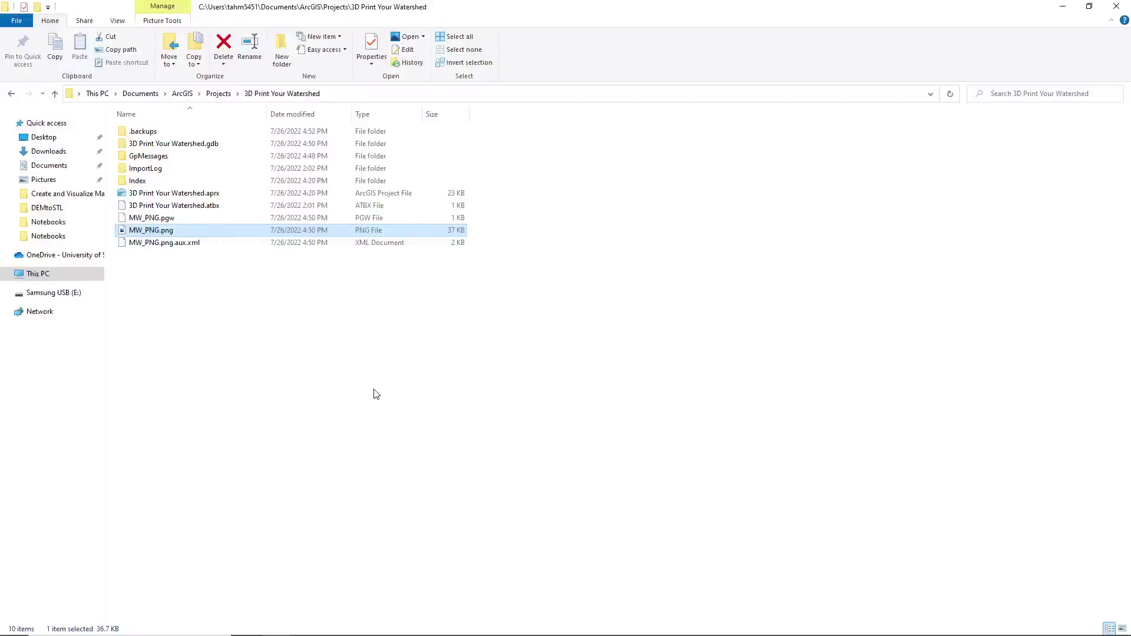
left_click(335, 96)
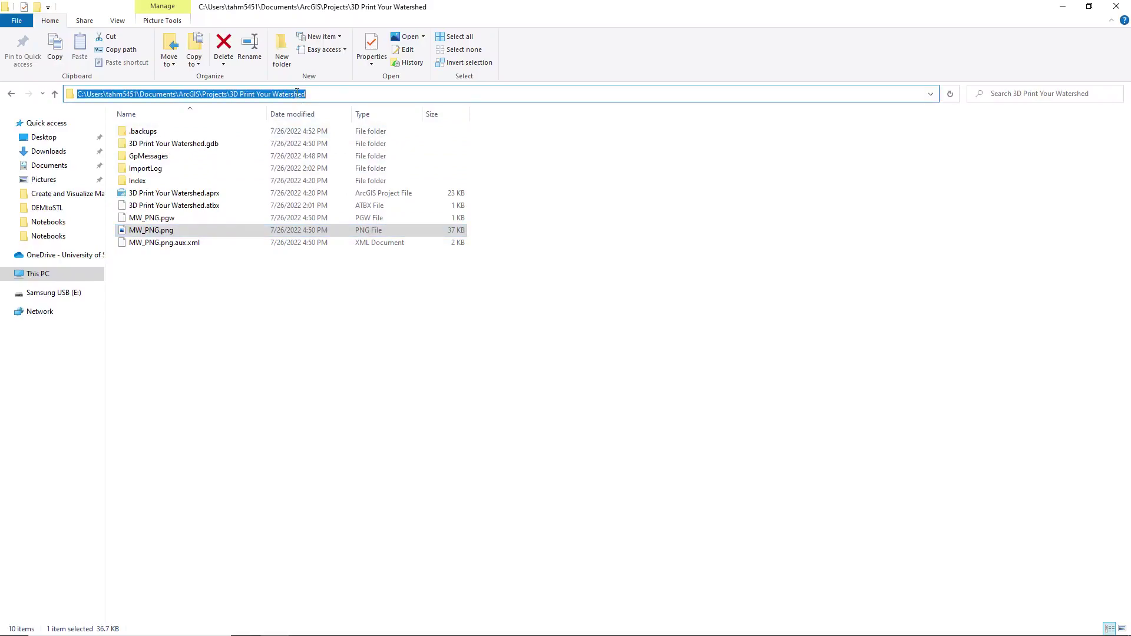
left_click(235, 299)
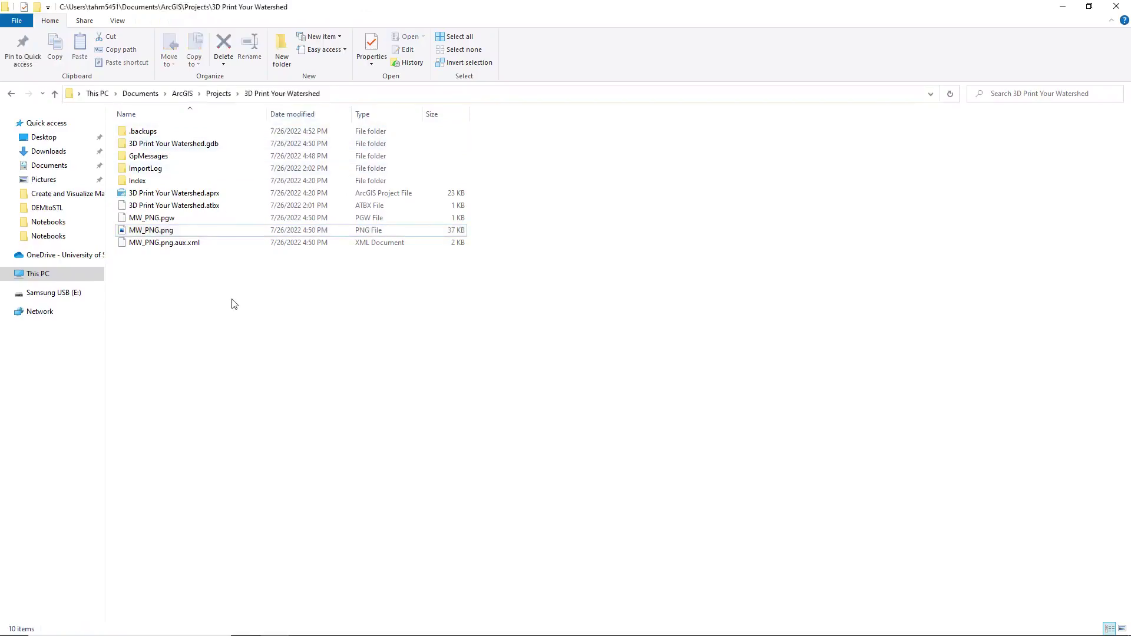
- Duplicate MW_PNG.png within the 3D Print Your Watershed folder
left_click(157, 234)
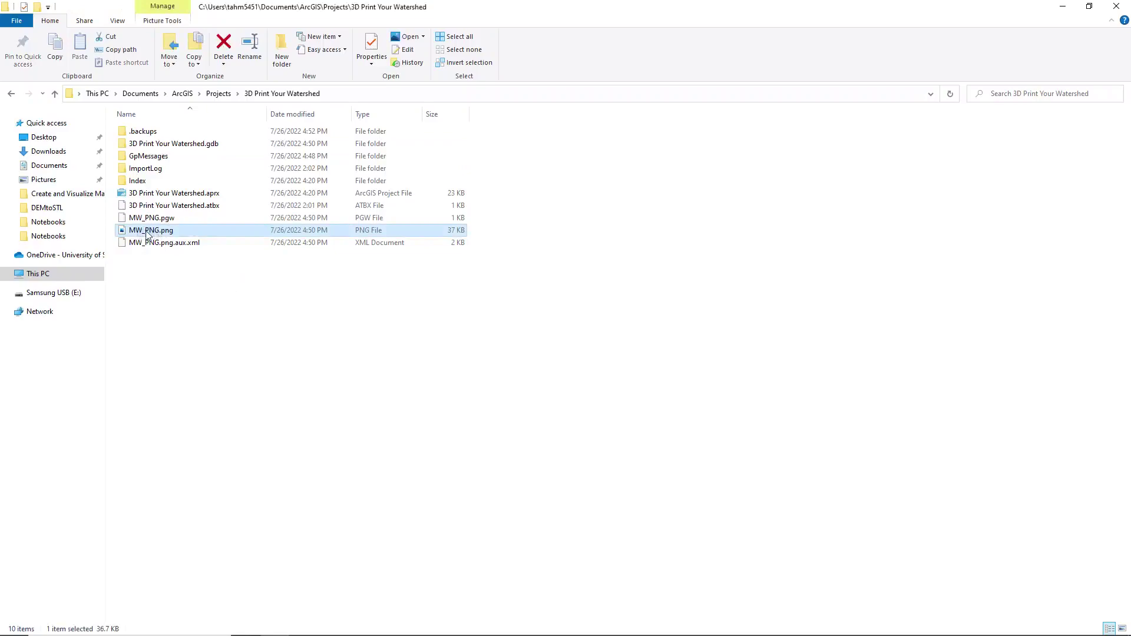
right_click(147, 233)
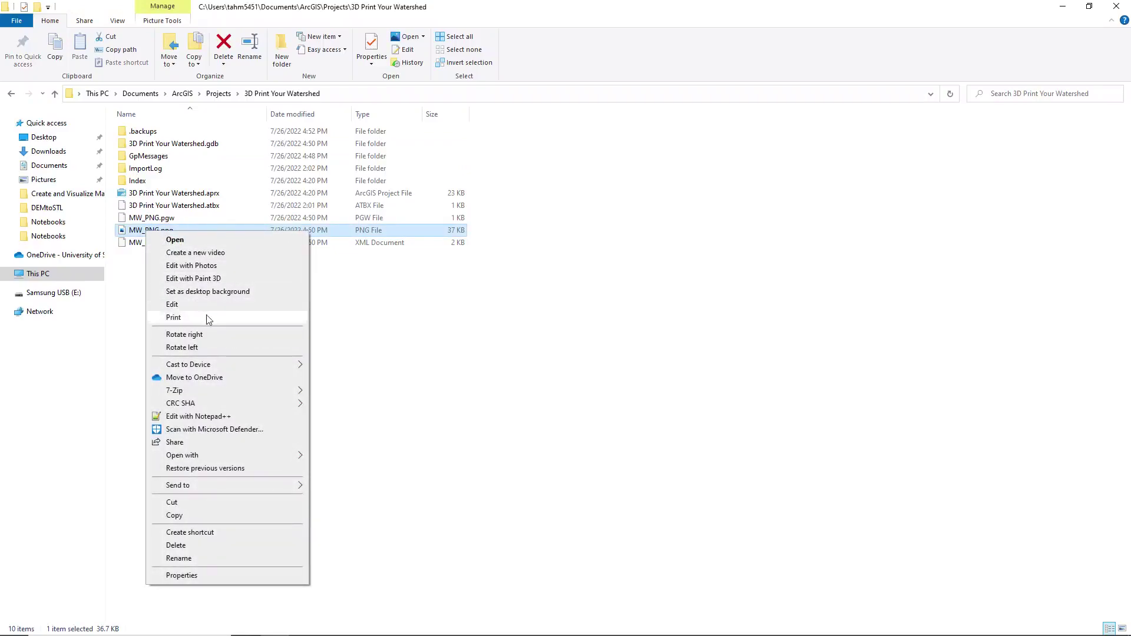
left_click(227, 516)
right_click(196, 377)
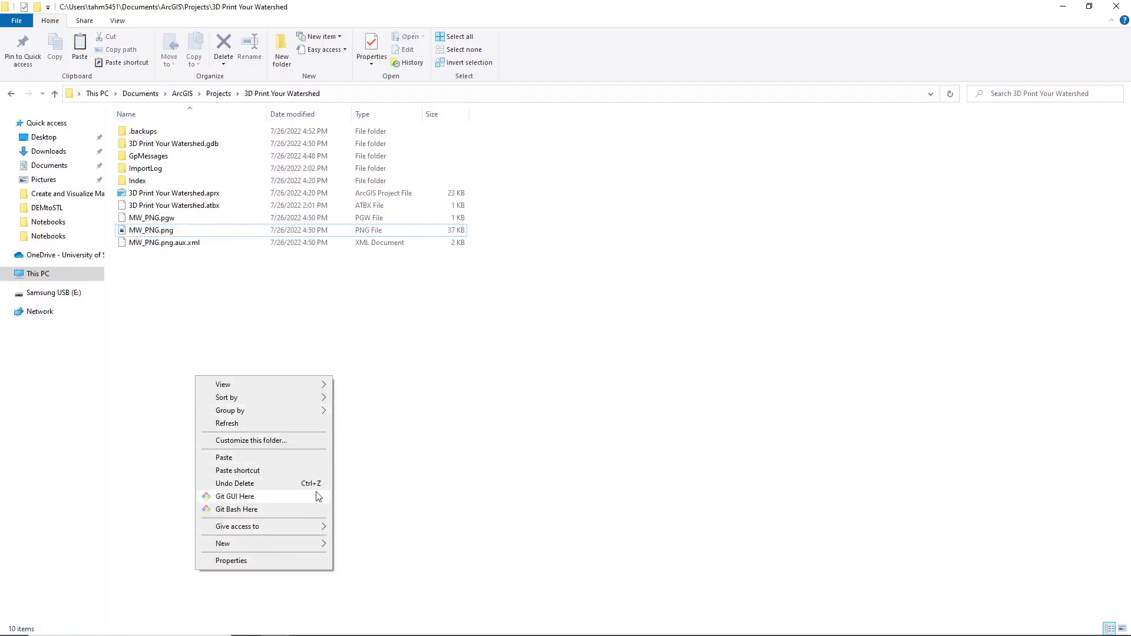
left_click(295, 457)
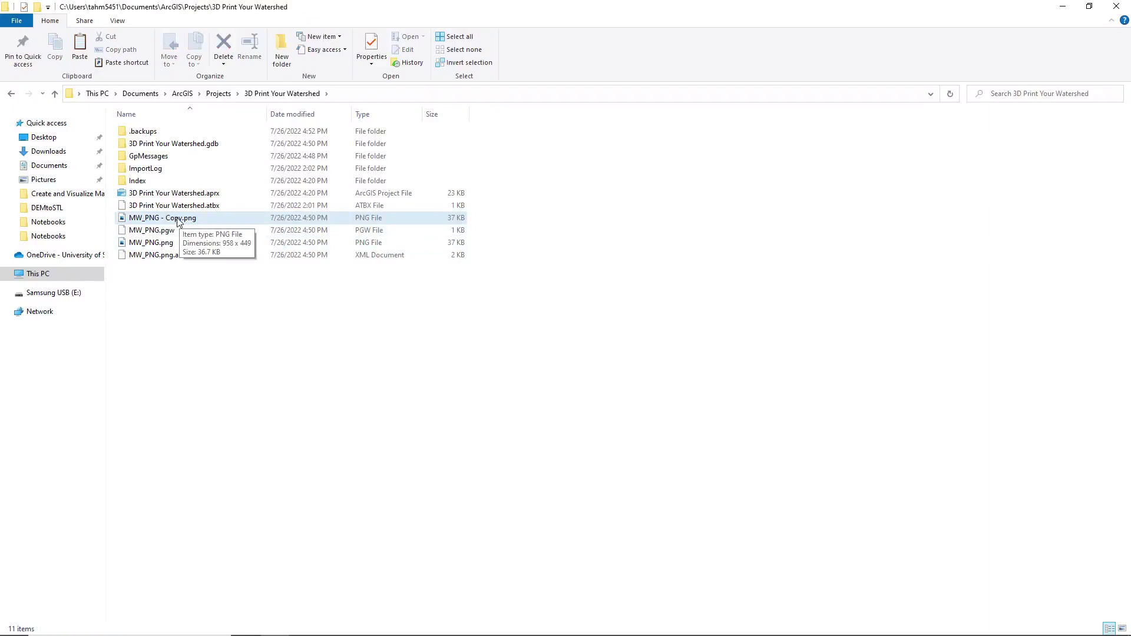
- Open MW_PNG - Copy.png in Photos, crop all four sides close to the watershed outline, and save over the file
double_click(178, 219)
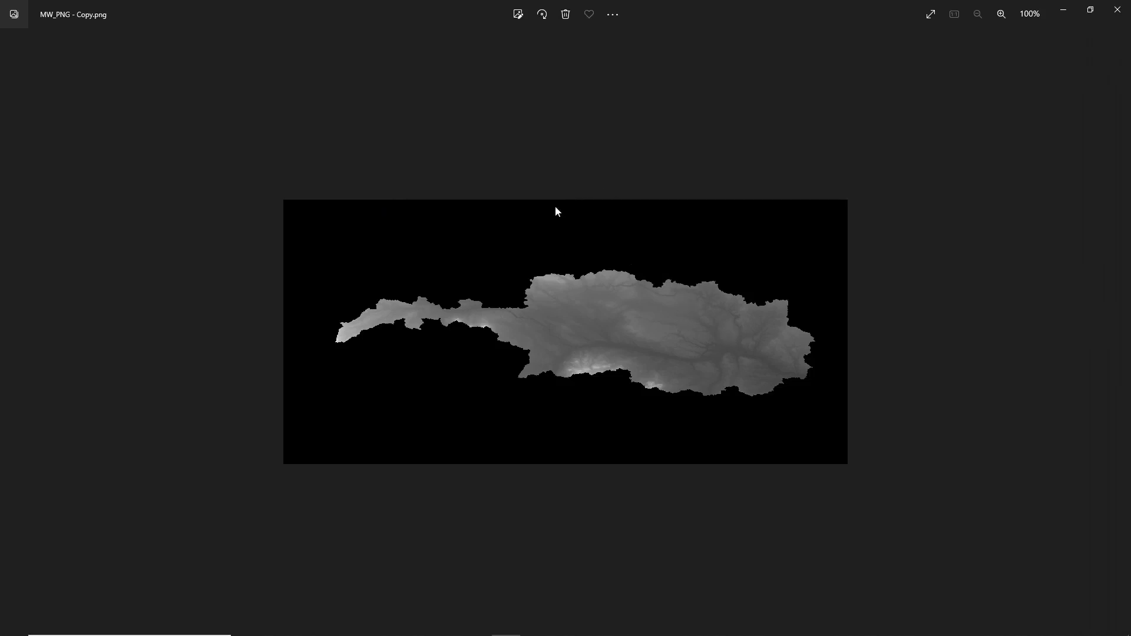
left_click(518, 14)
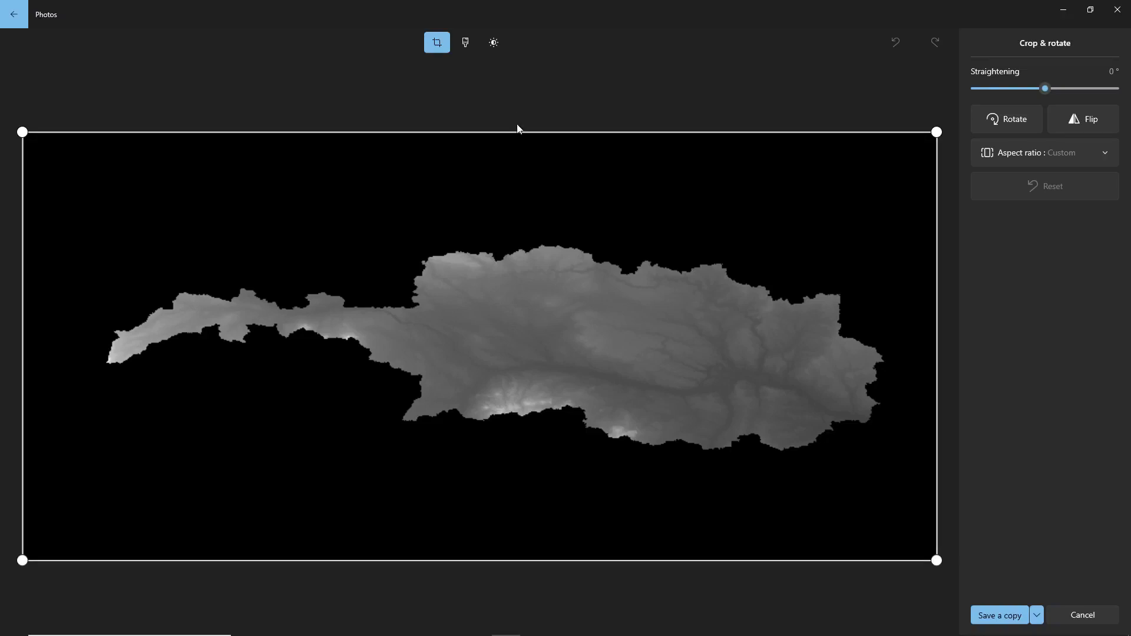
left_click_drag(517, 134, 513, 242)
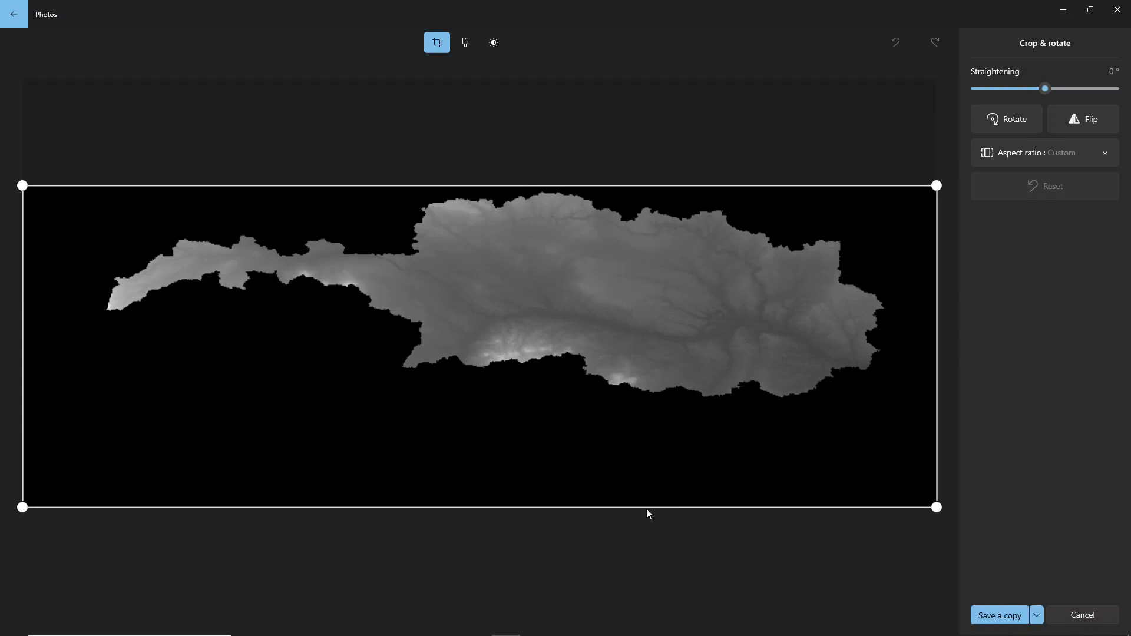
left_click_drag(647, 508, 654, 407)
left_click_drag(932, 357, 885, 349)
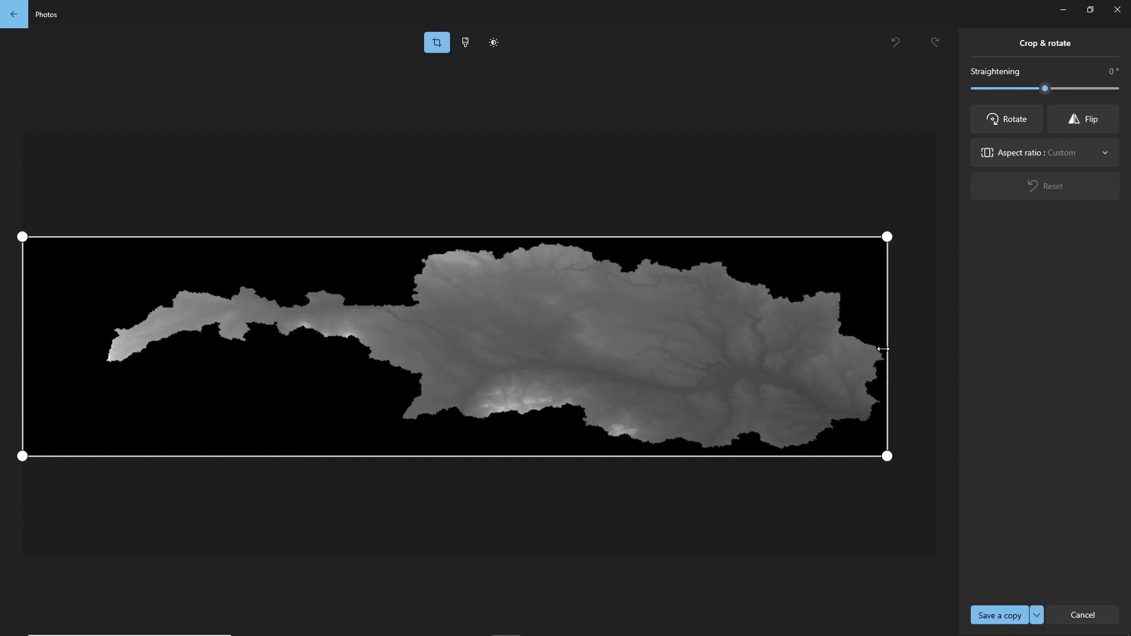
left_click_drag(22, 332, 111, 333)
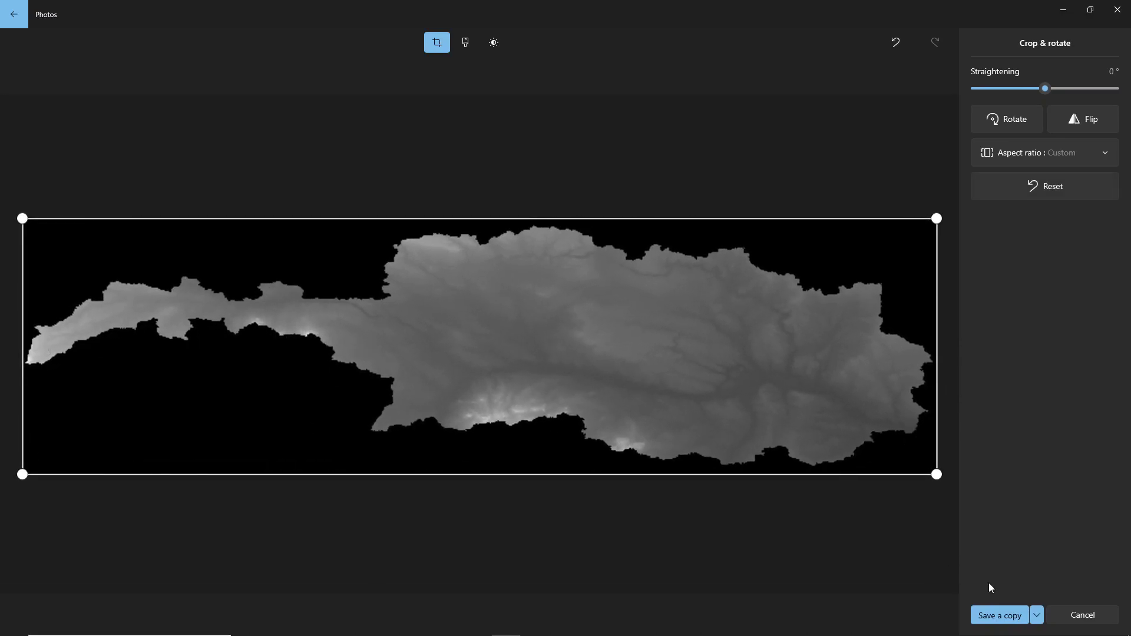
left_click(1036, 615)
left_click(1030, 599)
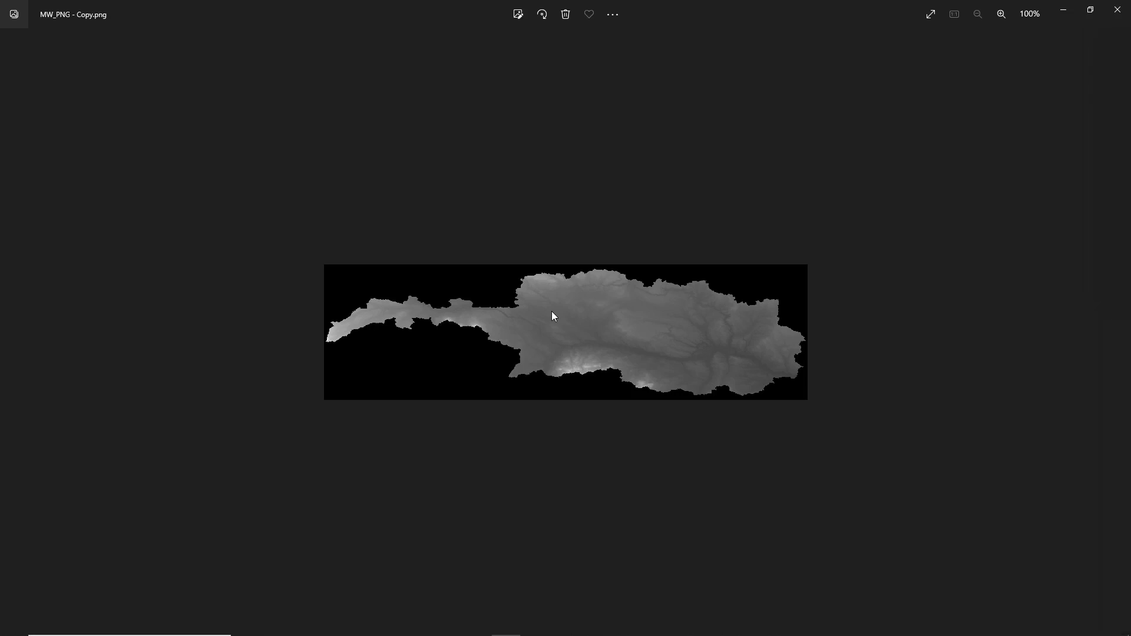
- Examine the terrain detail and pixel resolution of the cropped watershed image at high magnification
scroll(559, 343, "up", 6)
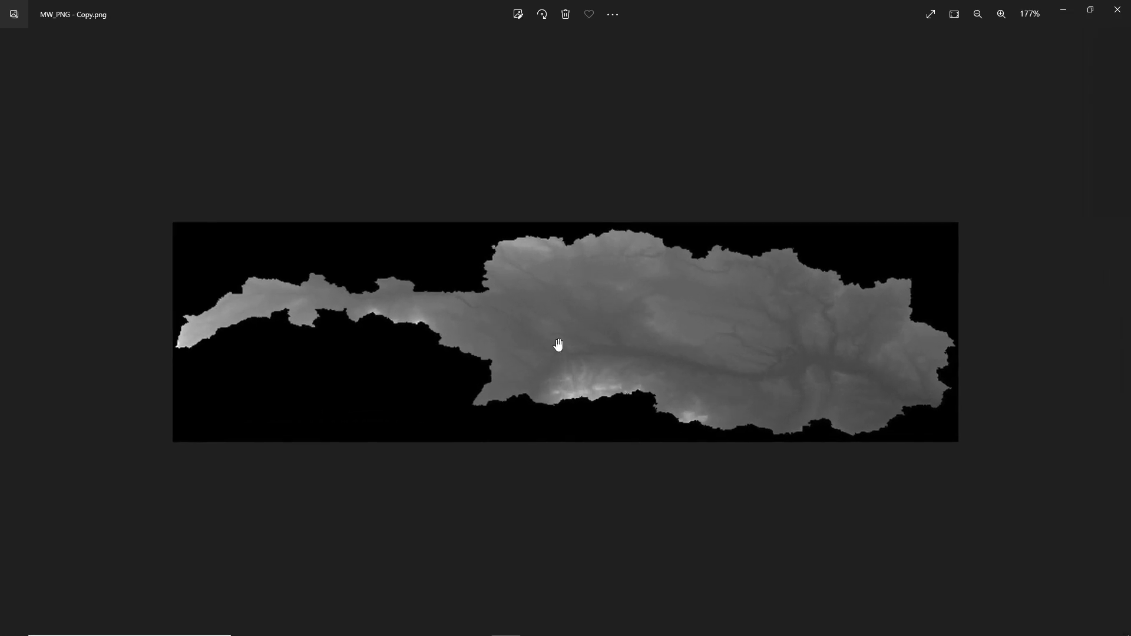
scroll(558, 343, "up", 6)
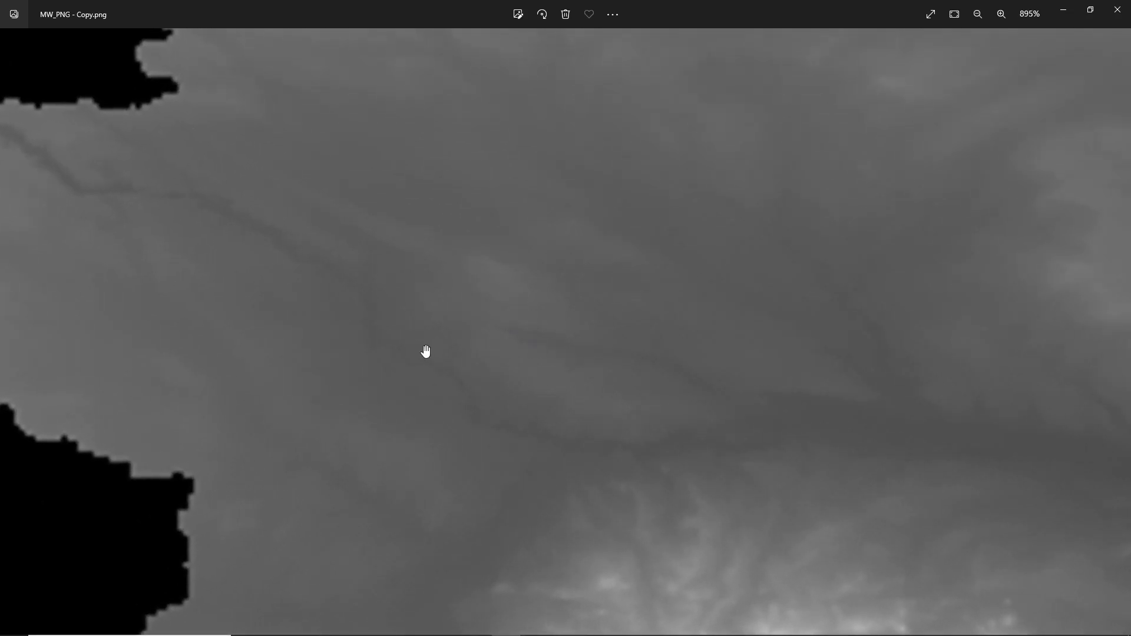
scroll(619, 463, "up", 2)
scroll(619, 464, "up", 5)
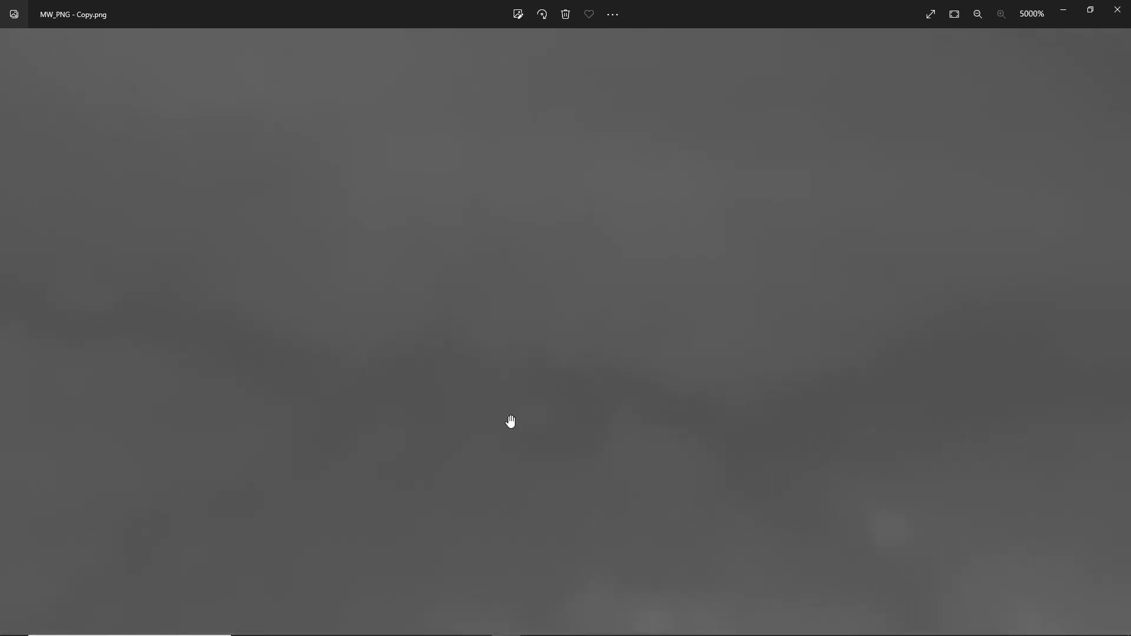
scroll(456, 363, "down", 3)
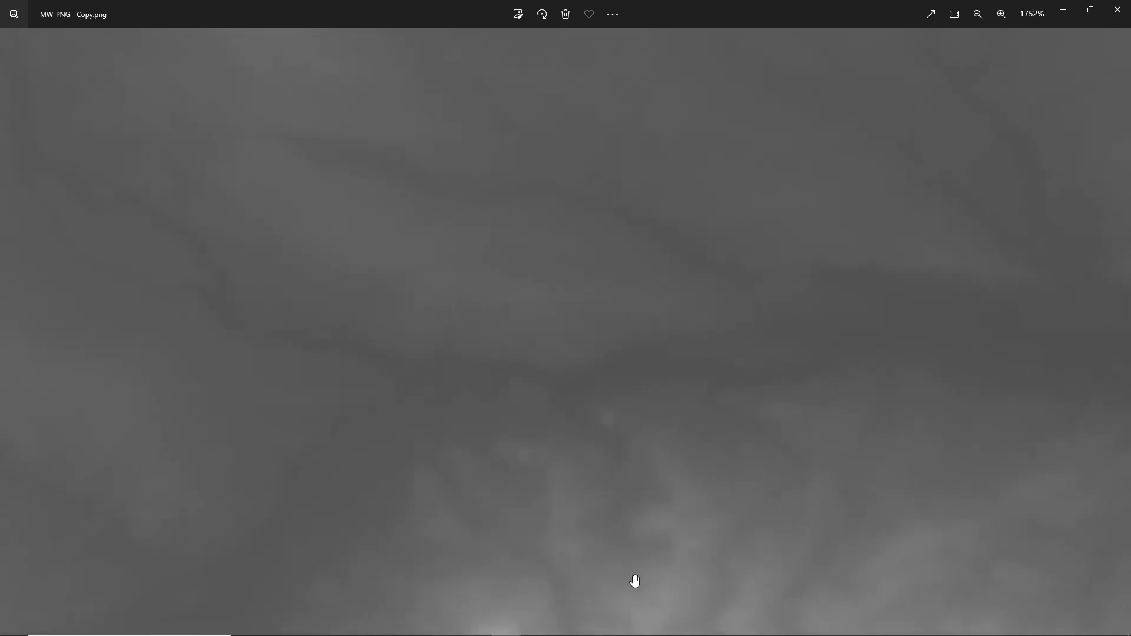
scroll(642, 574, "down", 2)
scroll(671, 551, "down", 2)
scroll(531, 447, "down", 4)
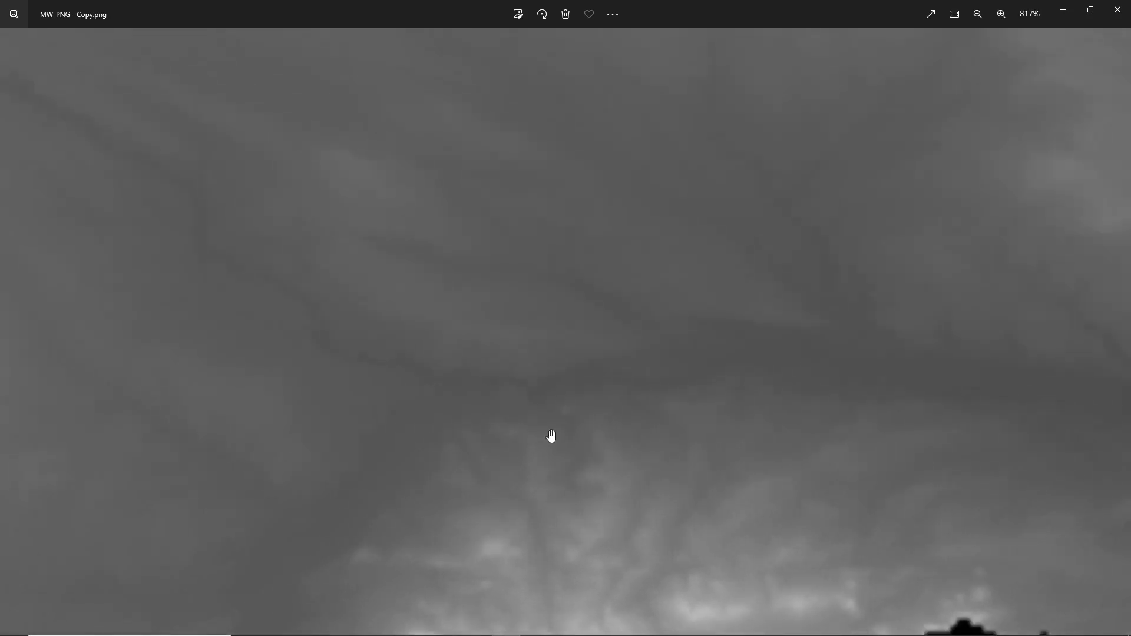
scroll(556, 420, "down", 4)
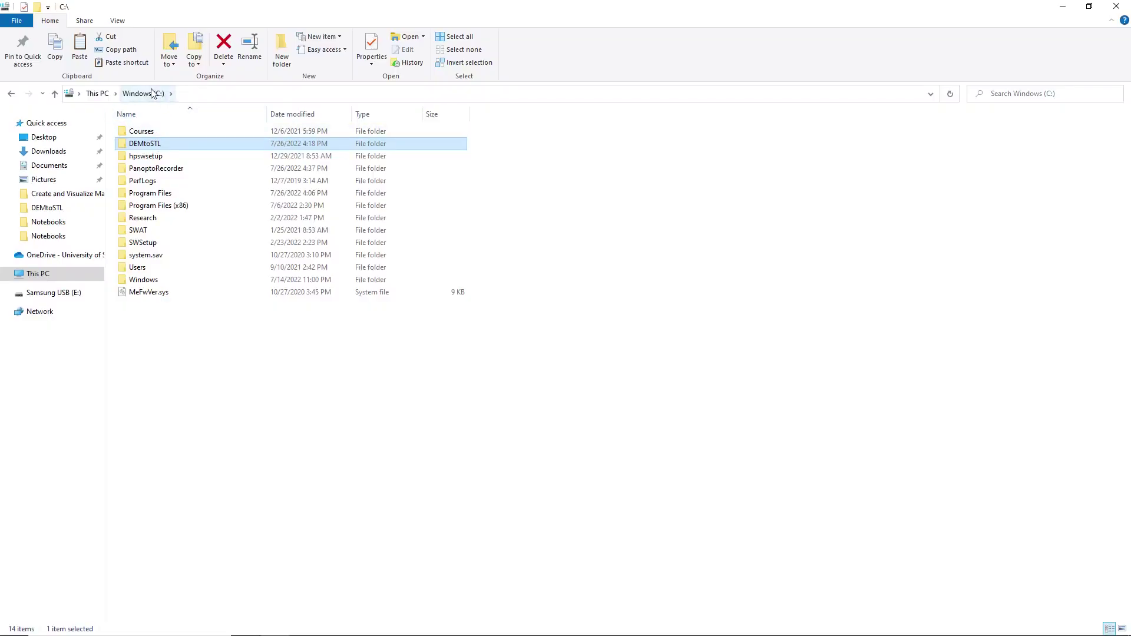
- Open the DEMtoSTL folder on the C: drive in File Explorer and examine the heightmap2stl.jar file
mouse_move(144, 148)
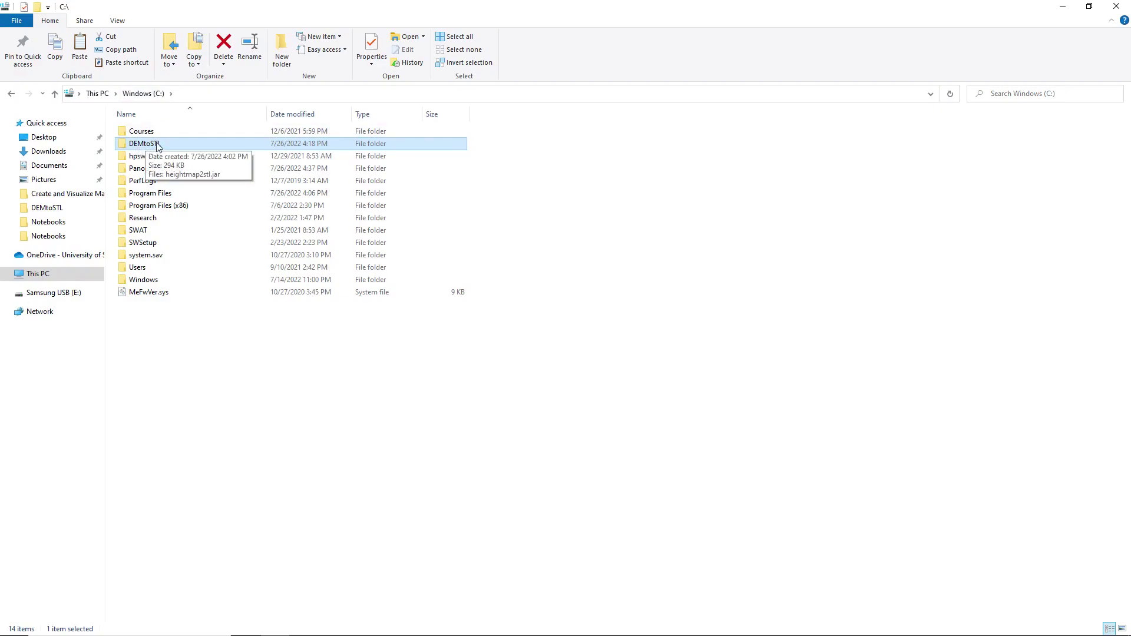
double_click(157, 145)
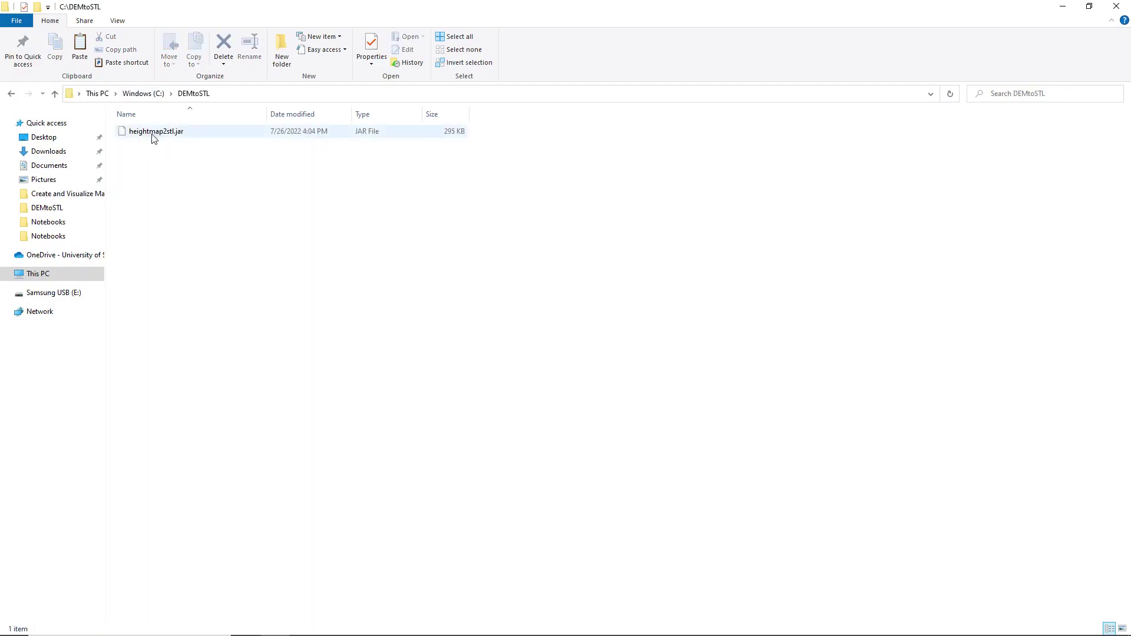
mouse_move(167, 136)
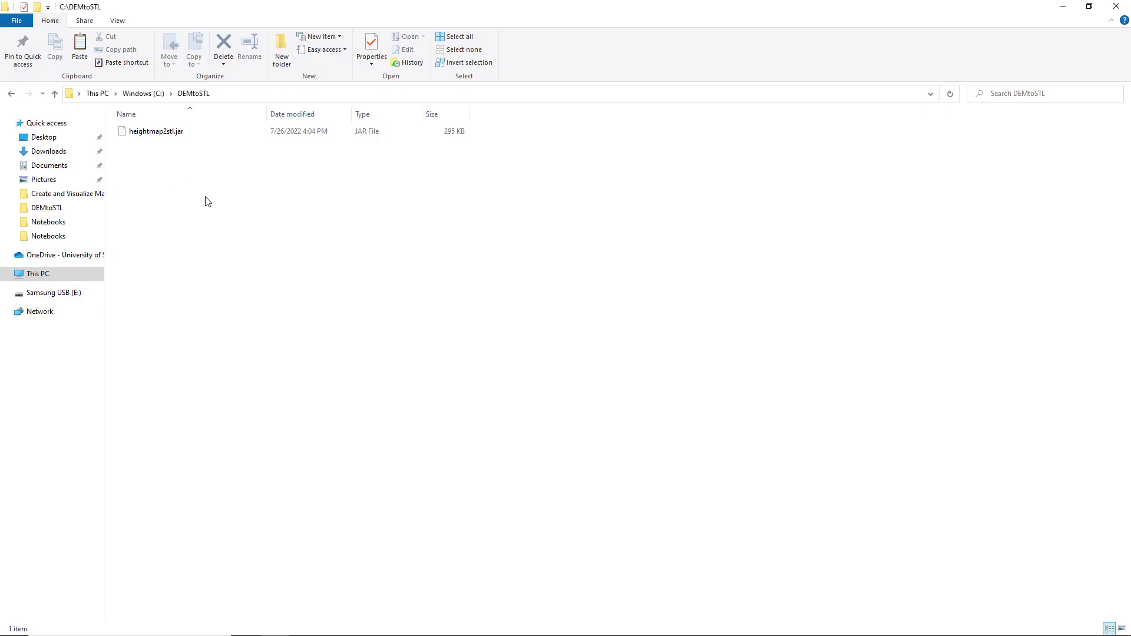
- Copy MW_PNG - Copy.png from the 3D Print Your Watershed project folder into C:\DEMtoSTL
left_click(12, 97)
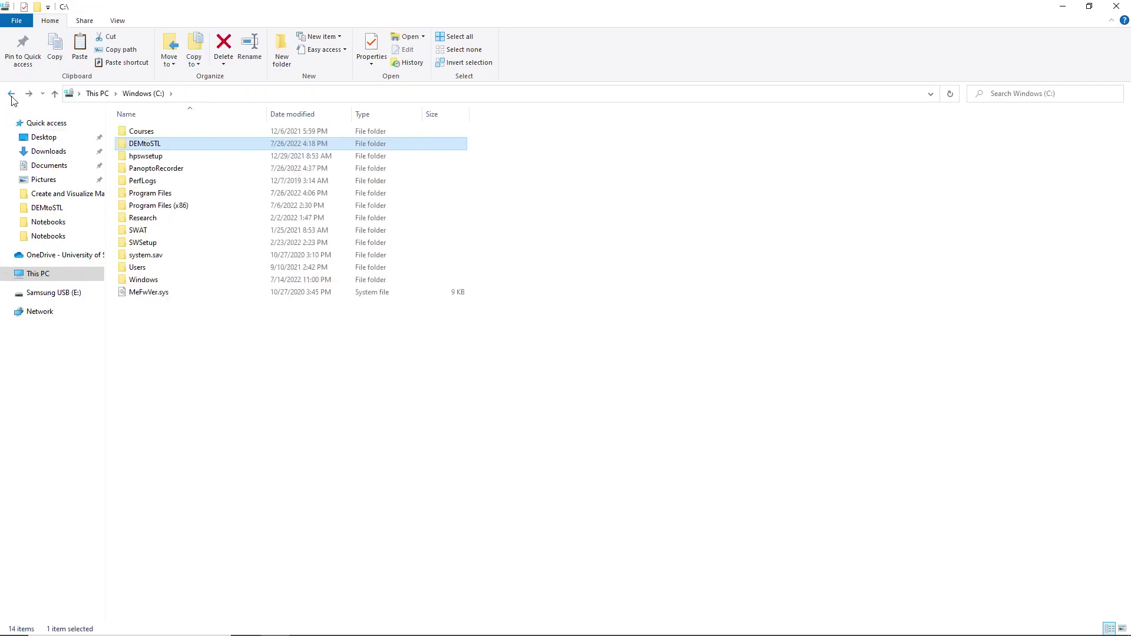
left_click(12, 96)
left_click(12, 97)
left_click(13, 96)
left_click(13, 97)
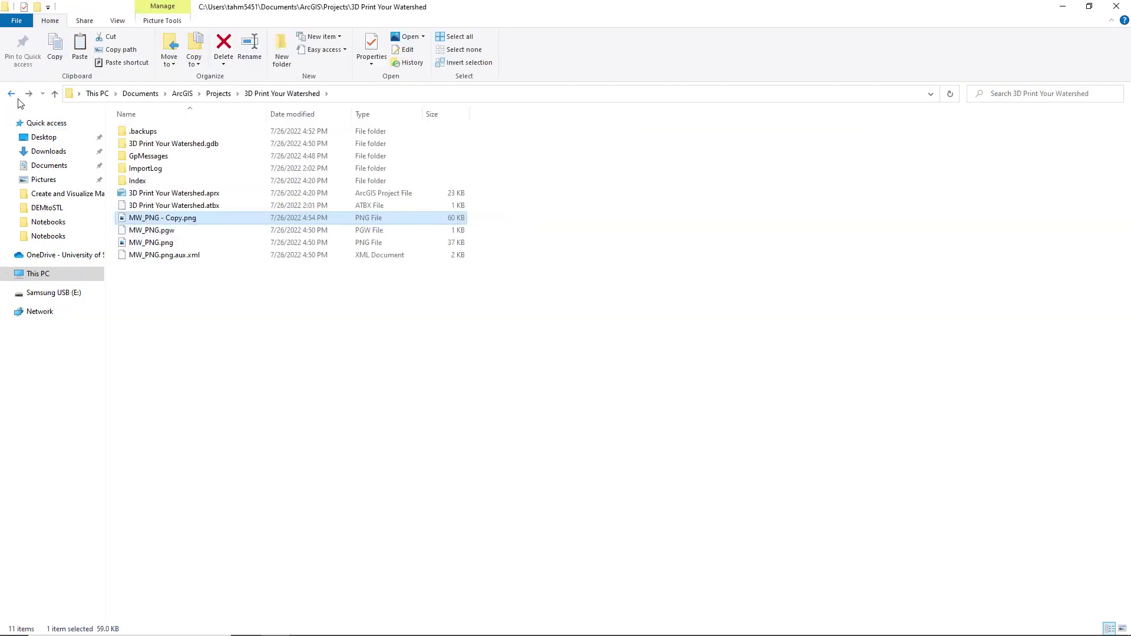
right_click(183, 219)
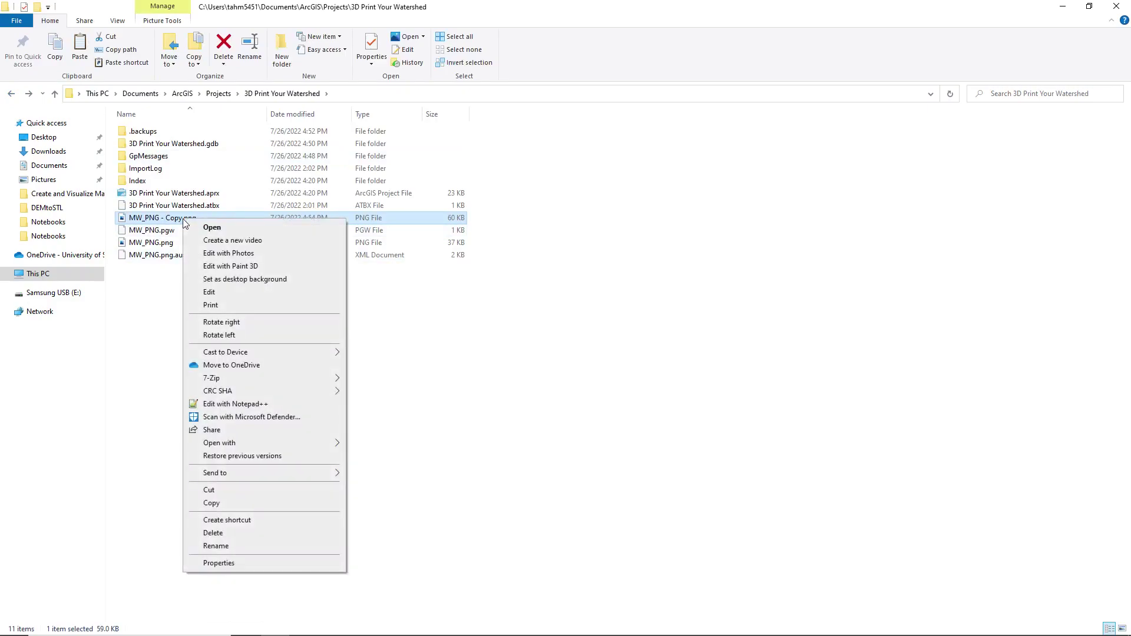
left_click(231, 503)
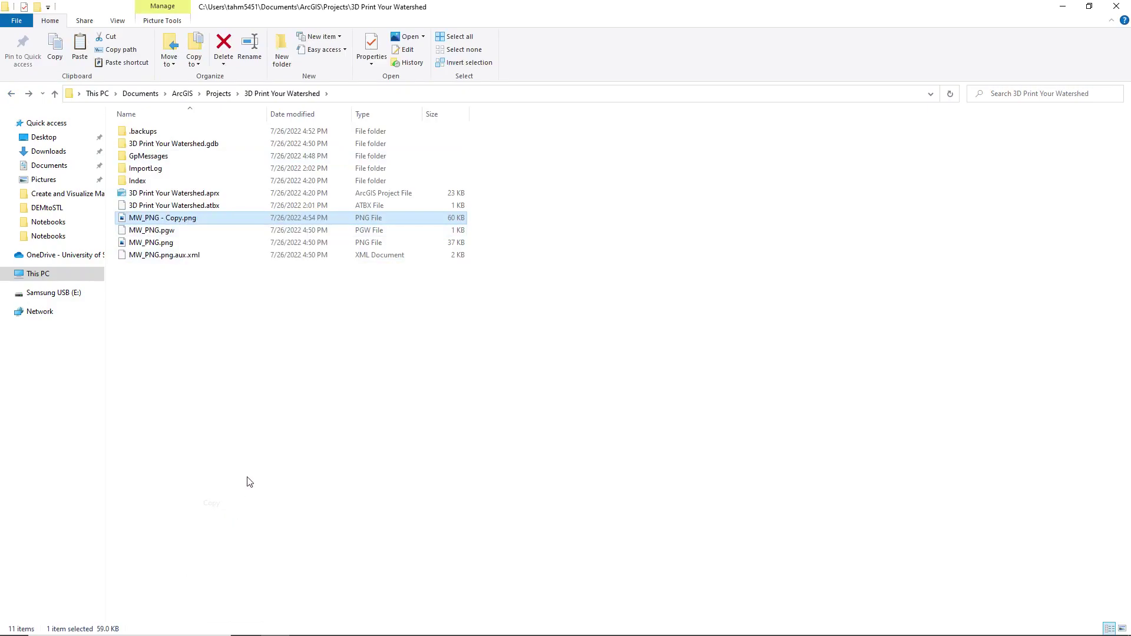
left_click(29, 94)
left_click(29, 94)
left_click(29, 94)
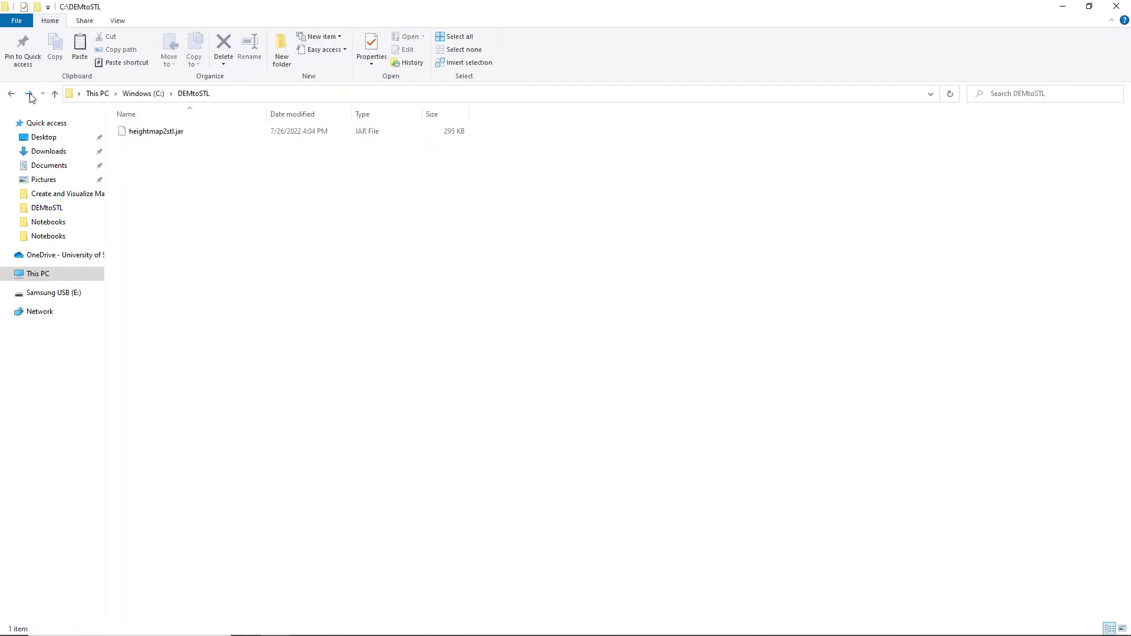
right_click(197, 179)
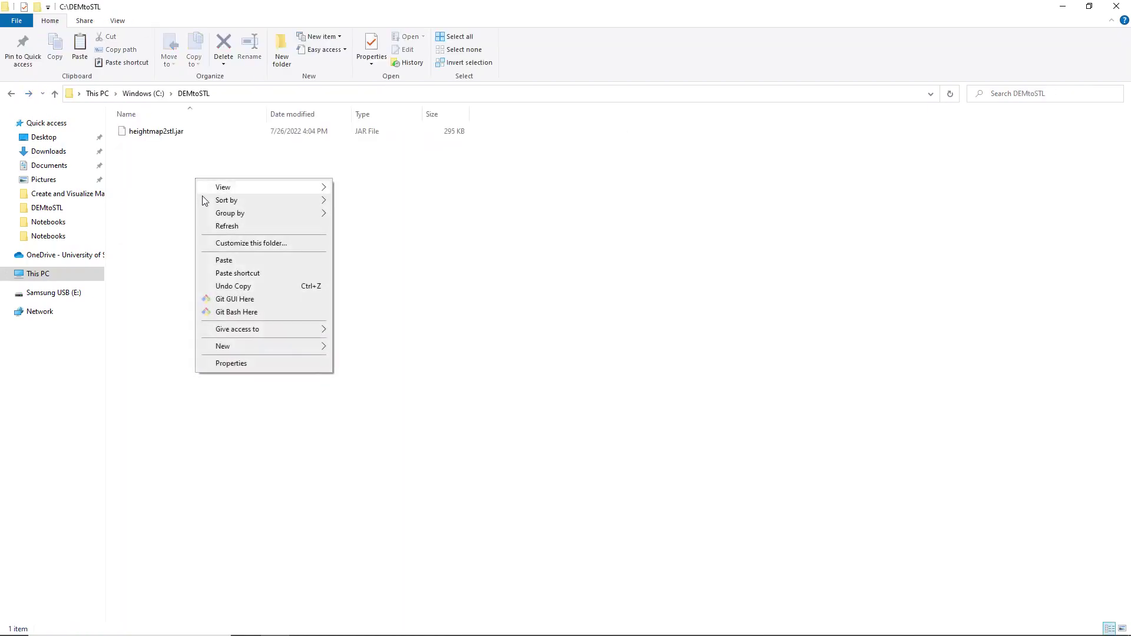
left_click(235, 260)
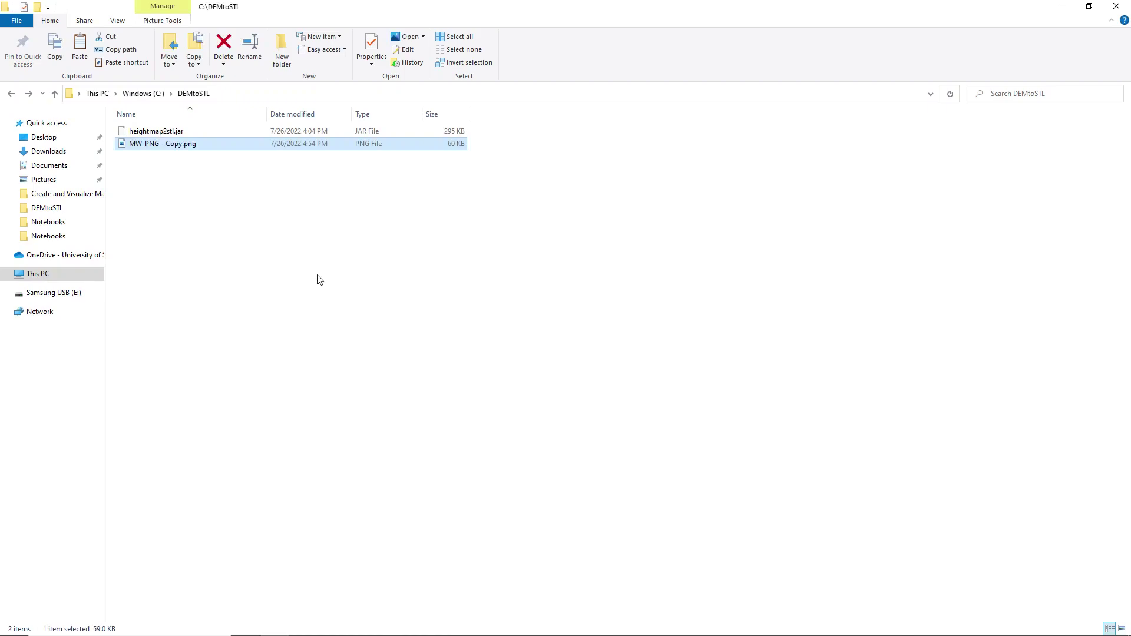
- Rename the copied PNG in the DEMtoSTL folder as MilkWatershed.png
left_click(161, 147)
type("MilkWa")
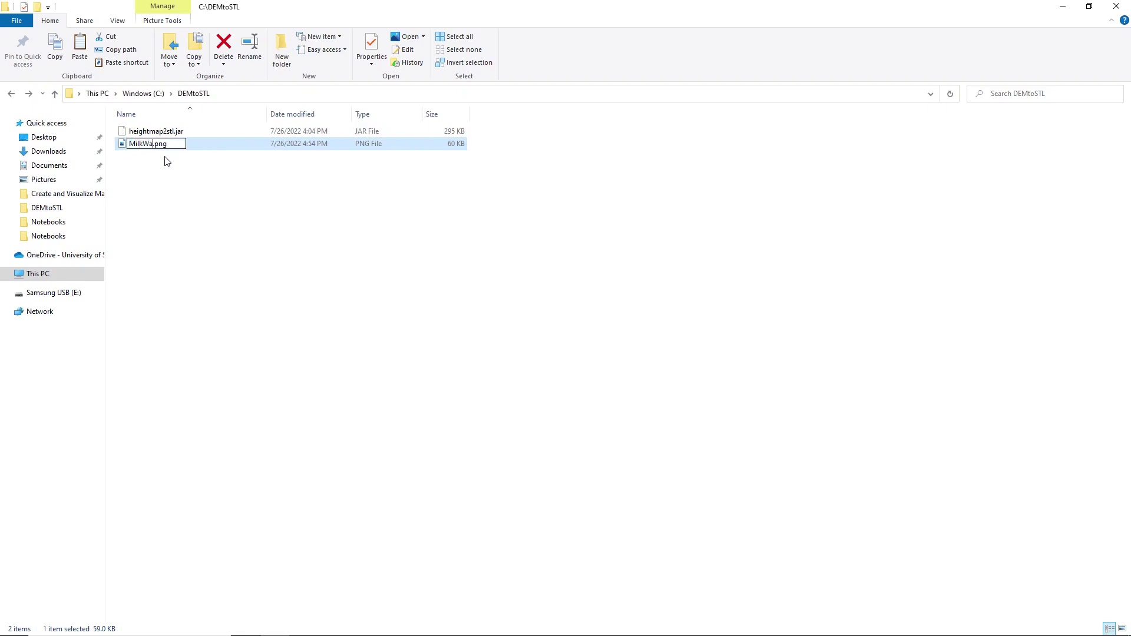
type("tershed")
left_click(188, 186)
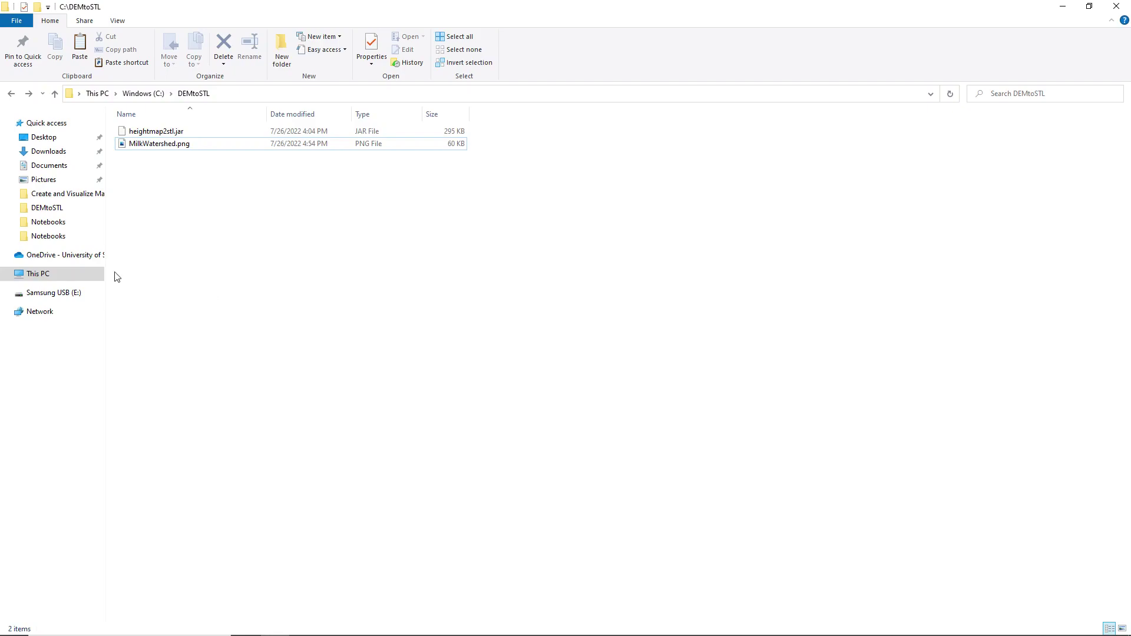
- Open the bin folder of the Java installation at C:\Program Files\Java\jre1.8.0_341
left_click(42, 274)
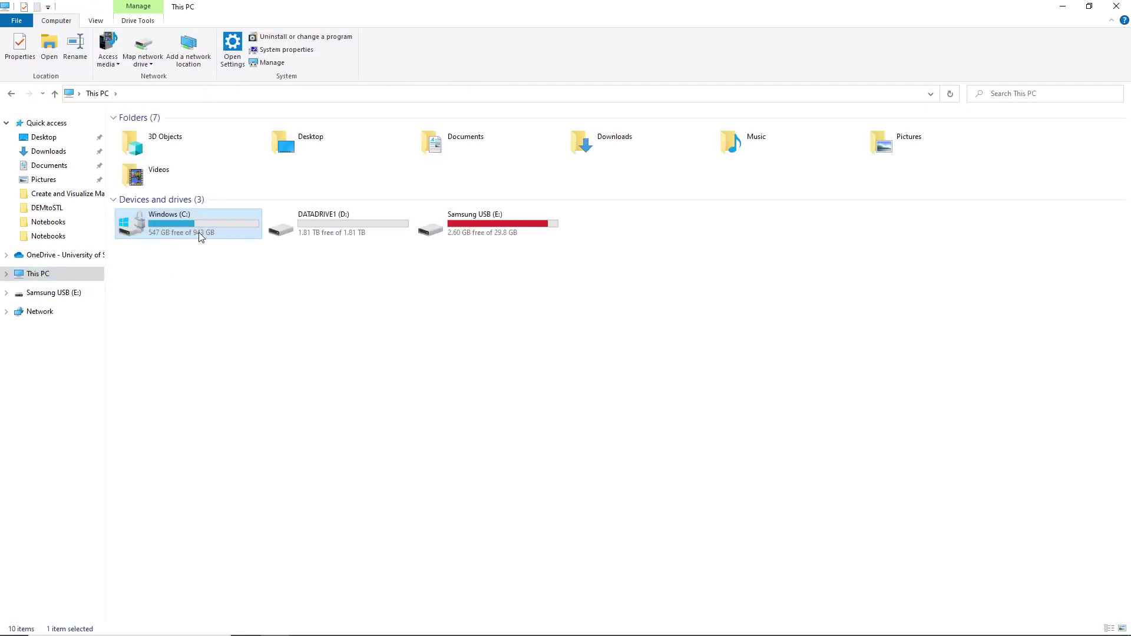
double_click(199, 232)
double_click(177, 195)
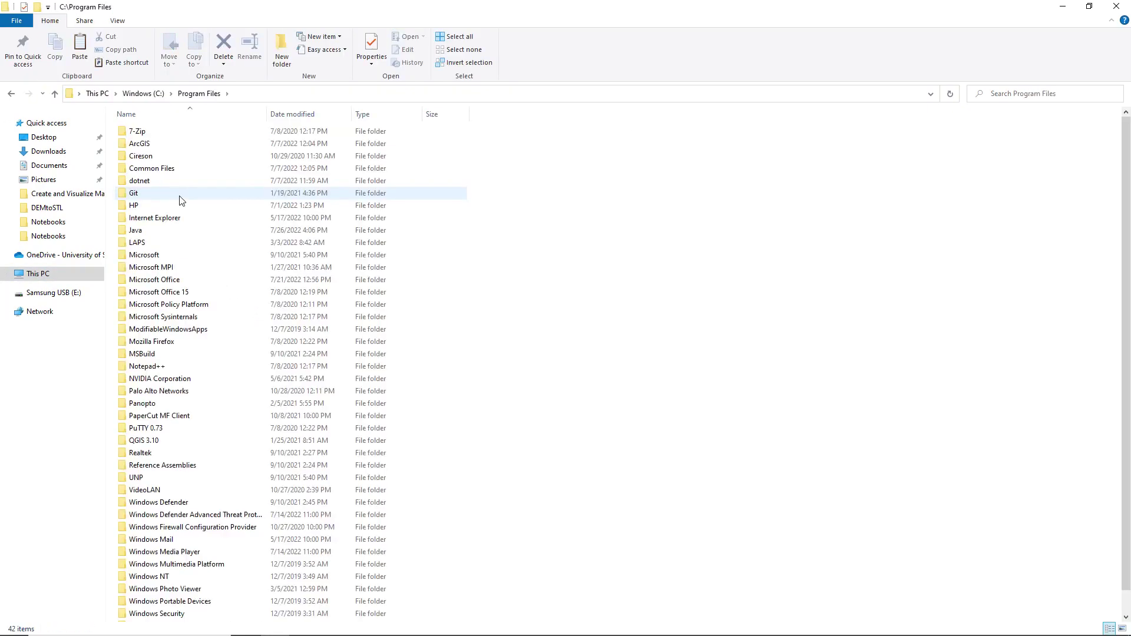
double_click(142, 235)
double_click(149, 132)
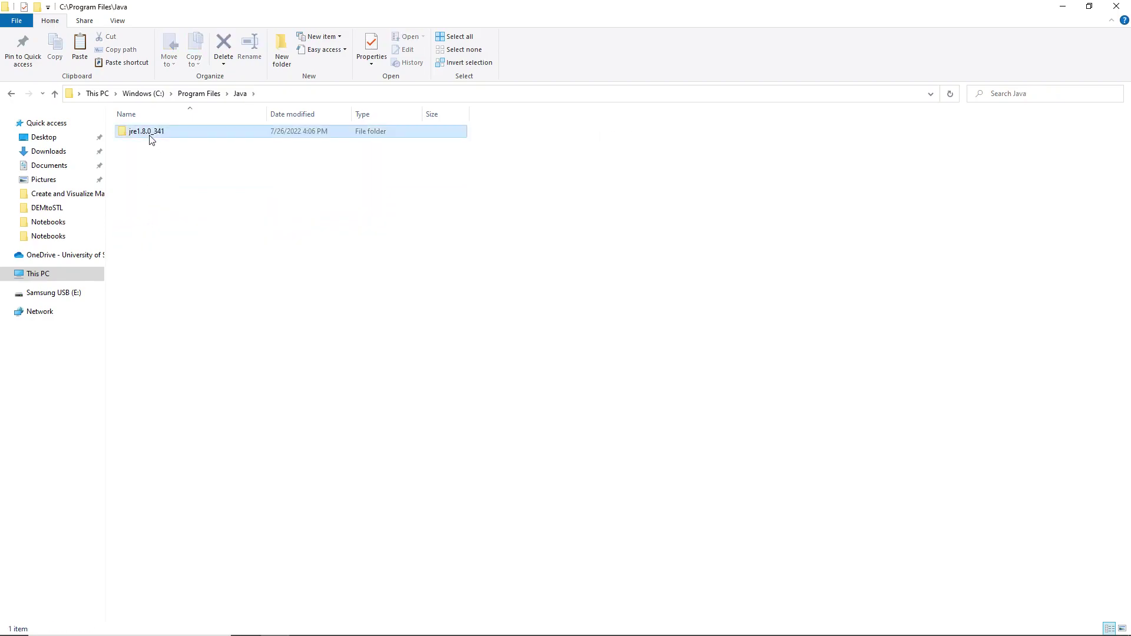
double_click(141, 133)
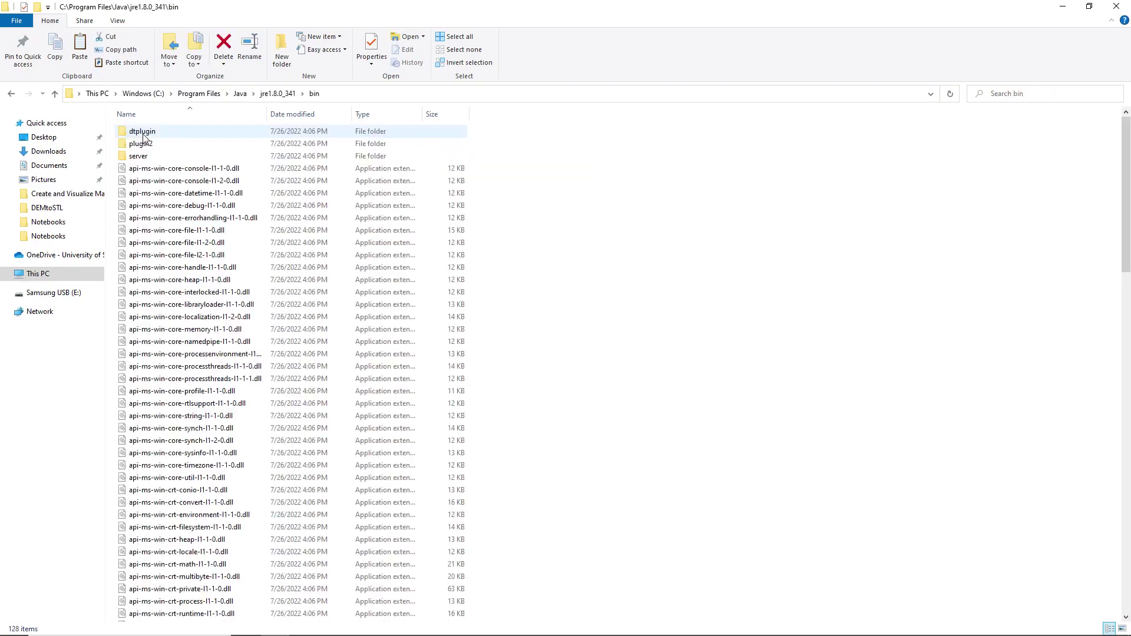
- Copy the full path of the Java bin folder, C:\Program Files\Java\jre1.8.0_341\bin, to the clipboard
left_click(345, 94)
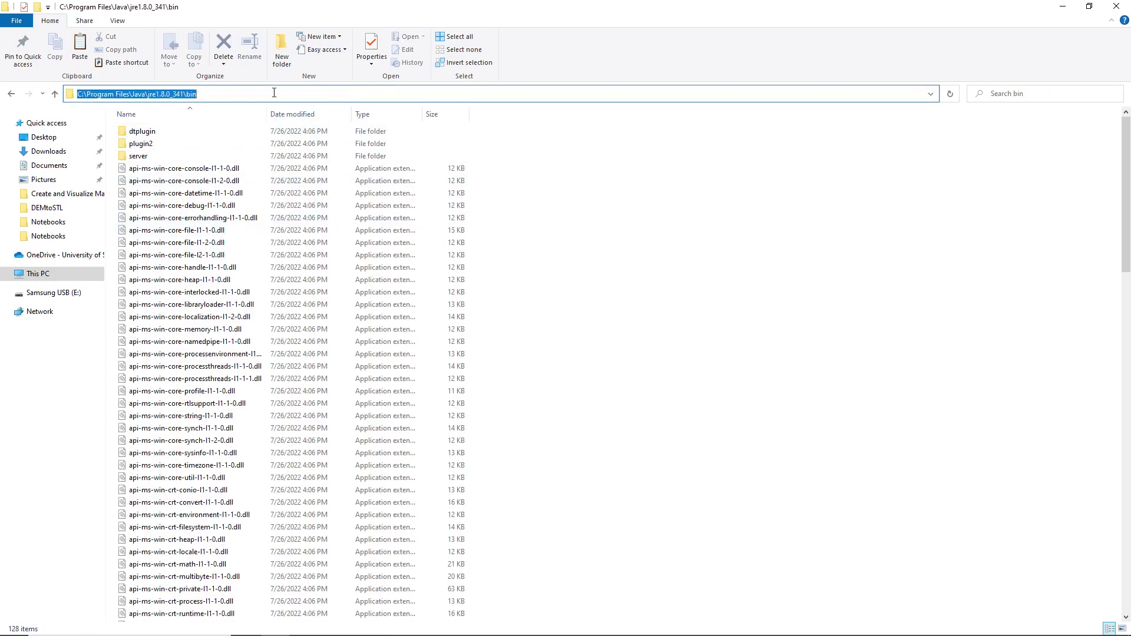
right_click(175, 97)
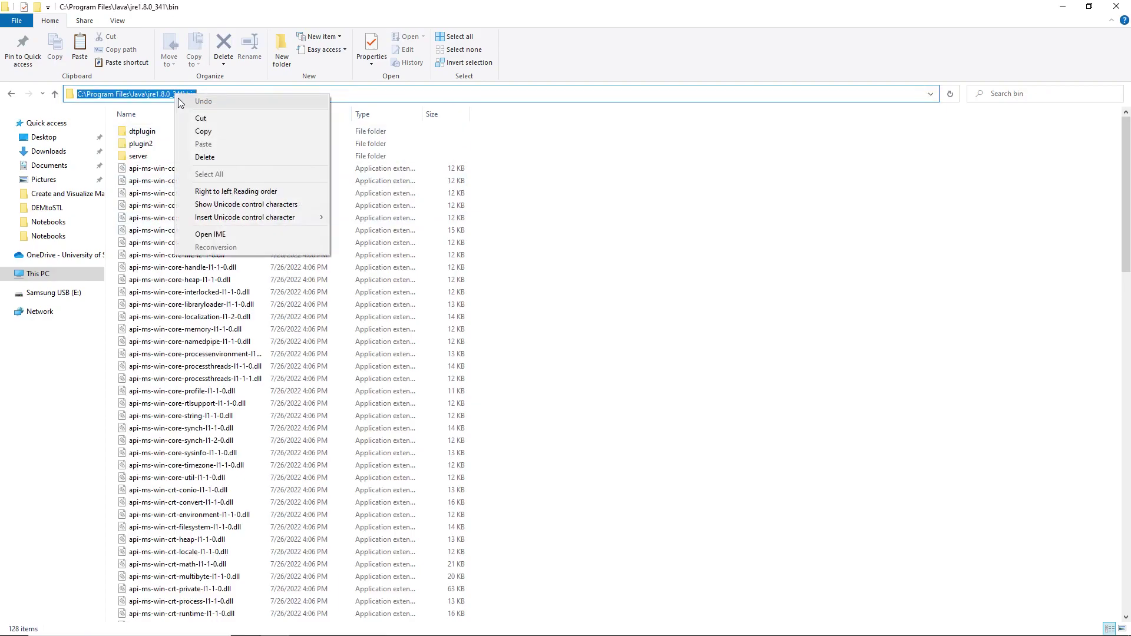
left_click(200, 131)
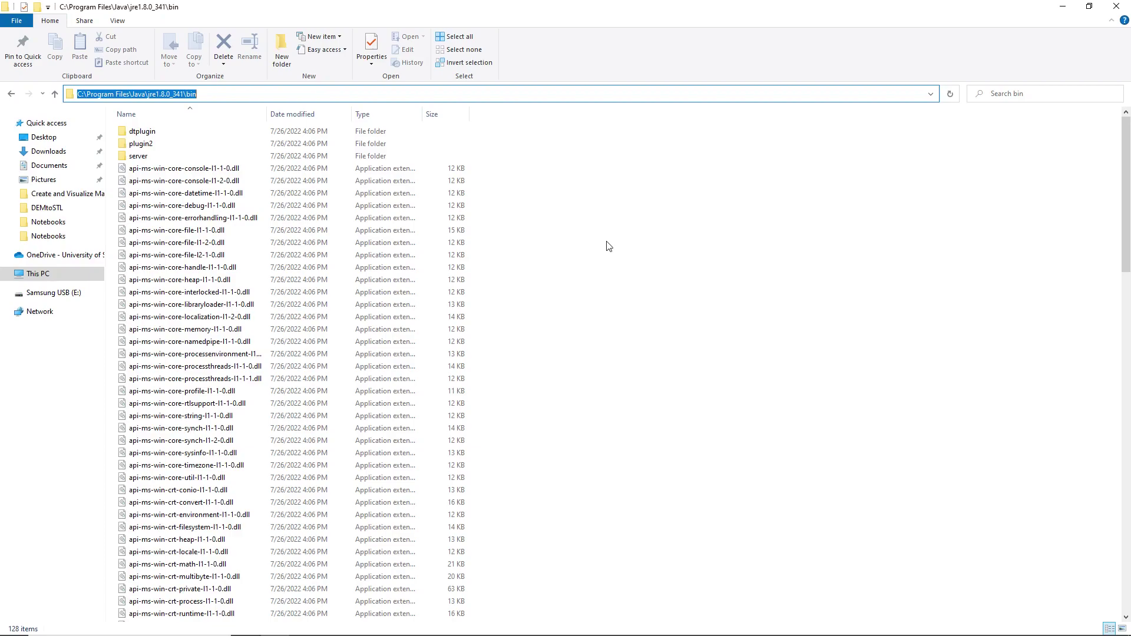
right_click(189, 93)
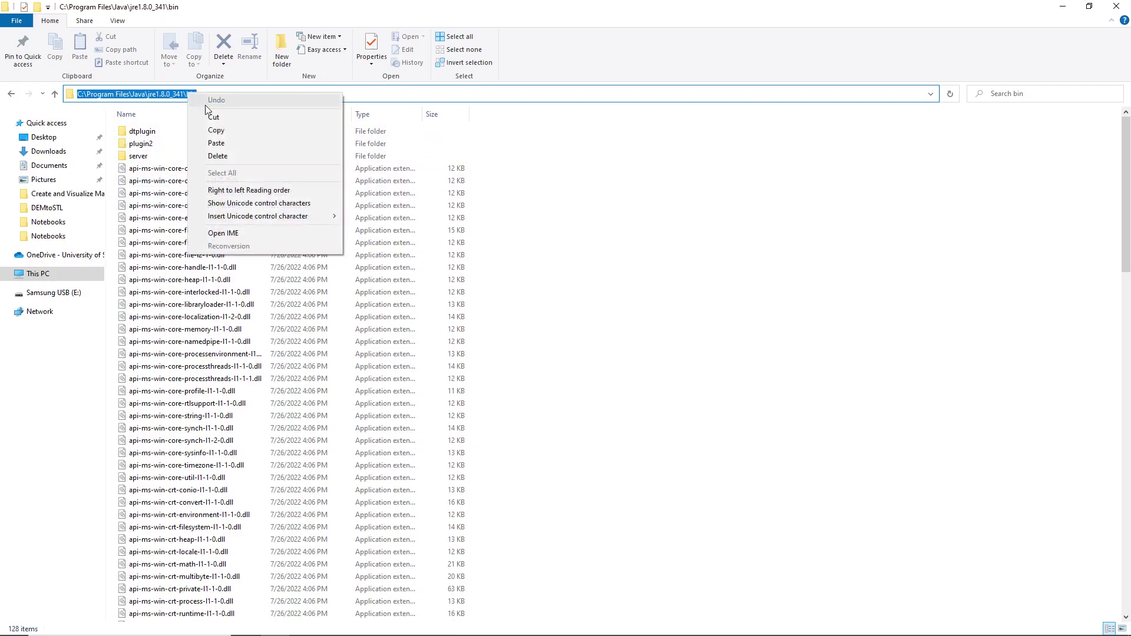
left_click(221, 132)
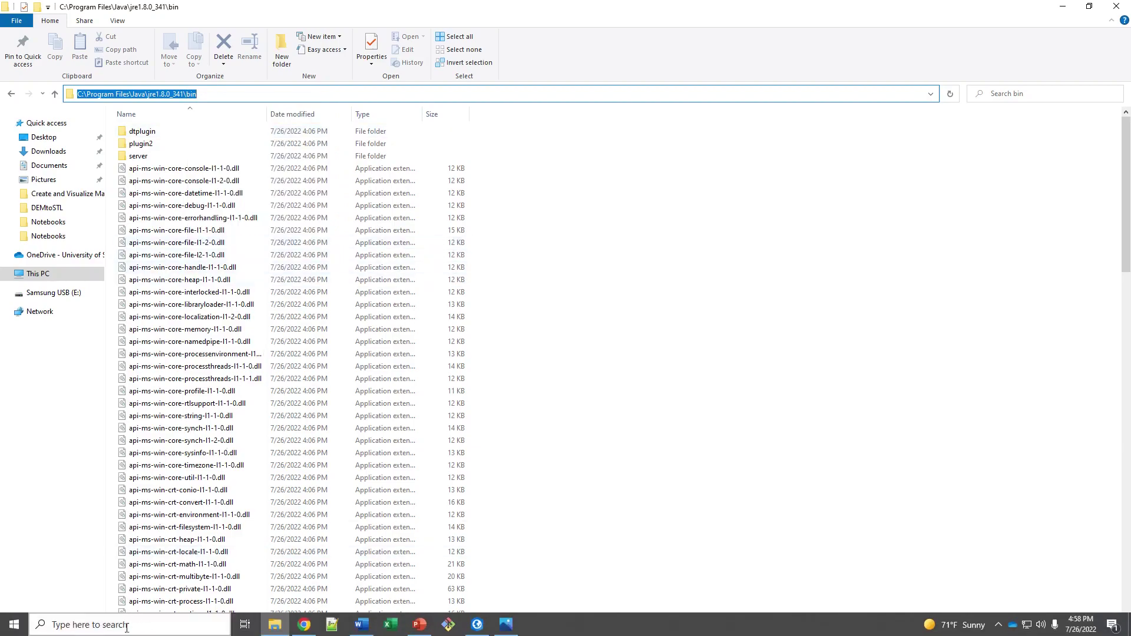
- Search Windows for "advanced", open the advanced system settings, and bring up the environment variables
left_click(124, 626)
type("a")
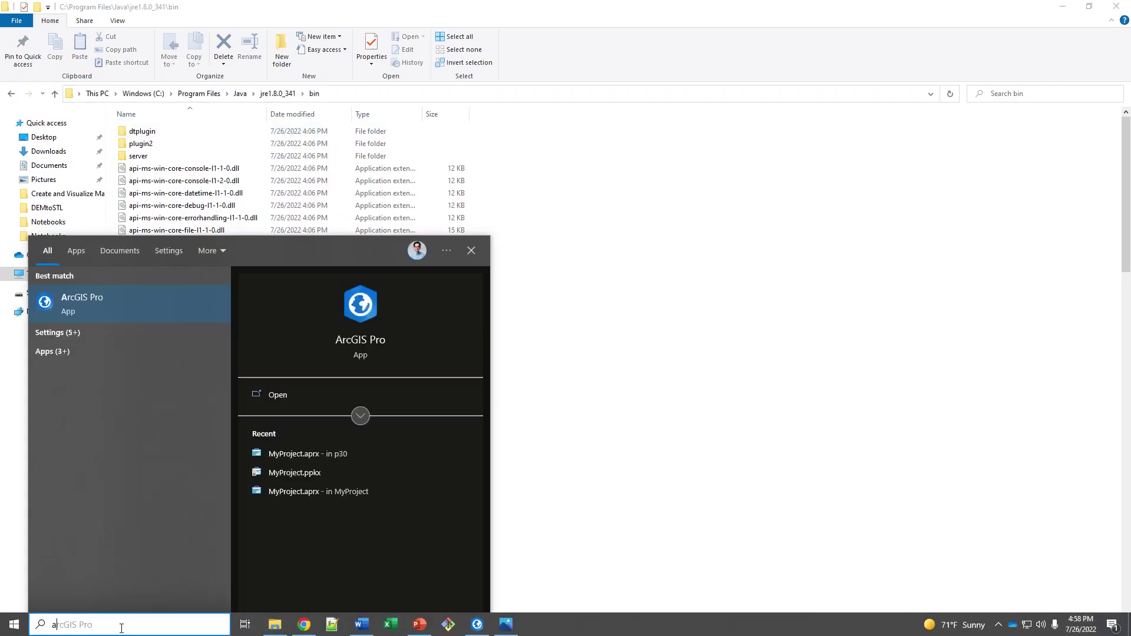
type("dvanced")
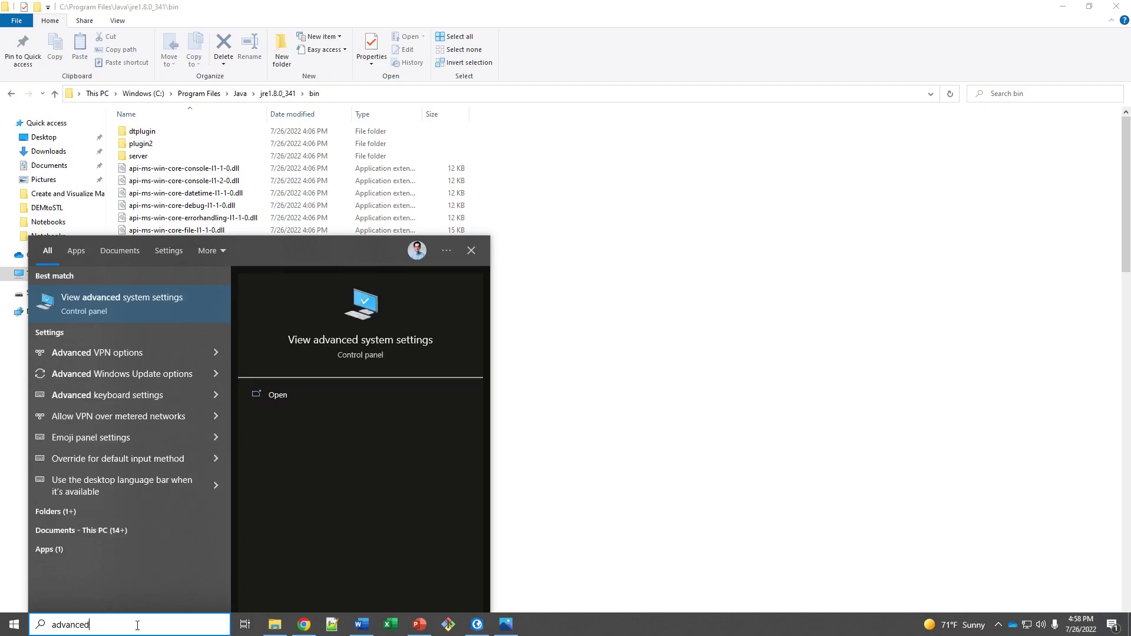
left_click(110, 302)
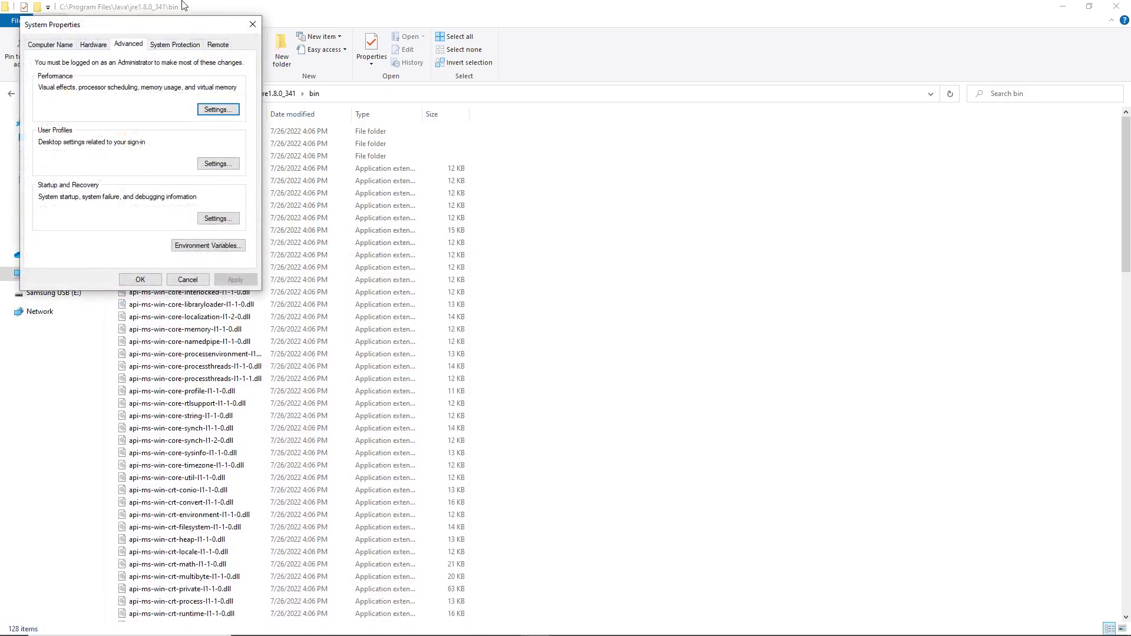
left_click_drag(177, 20, 309, 96)
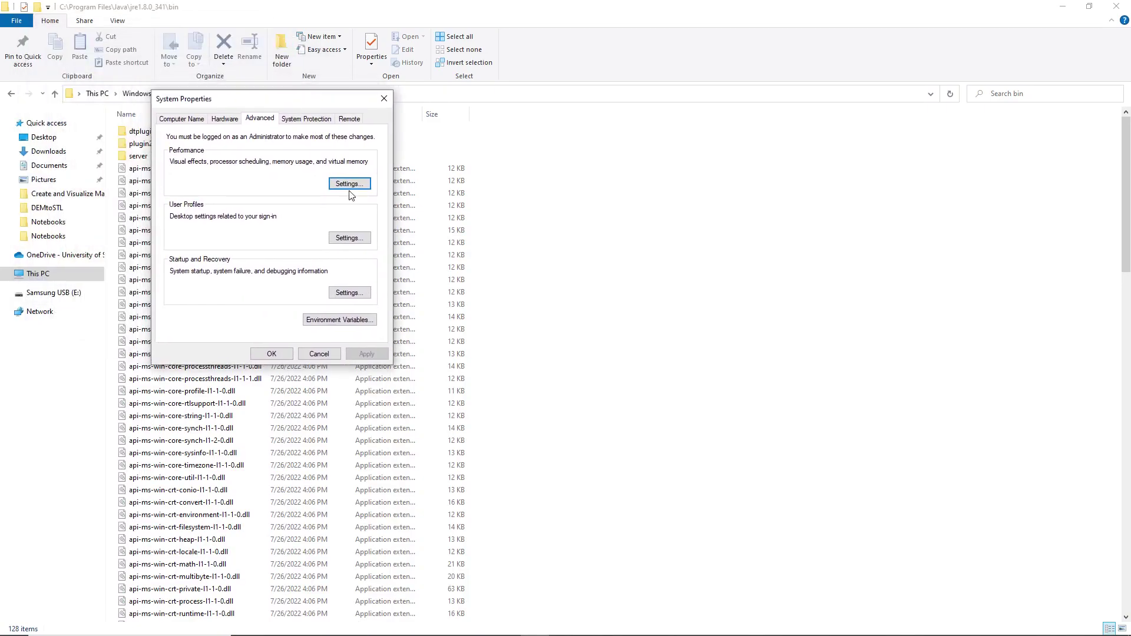
left_click(342, 326)
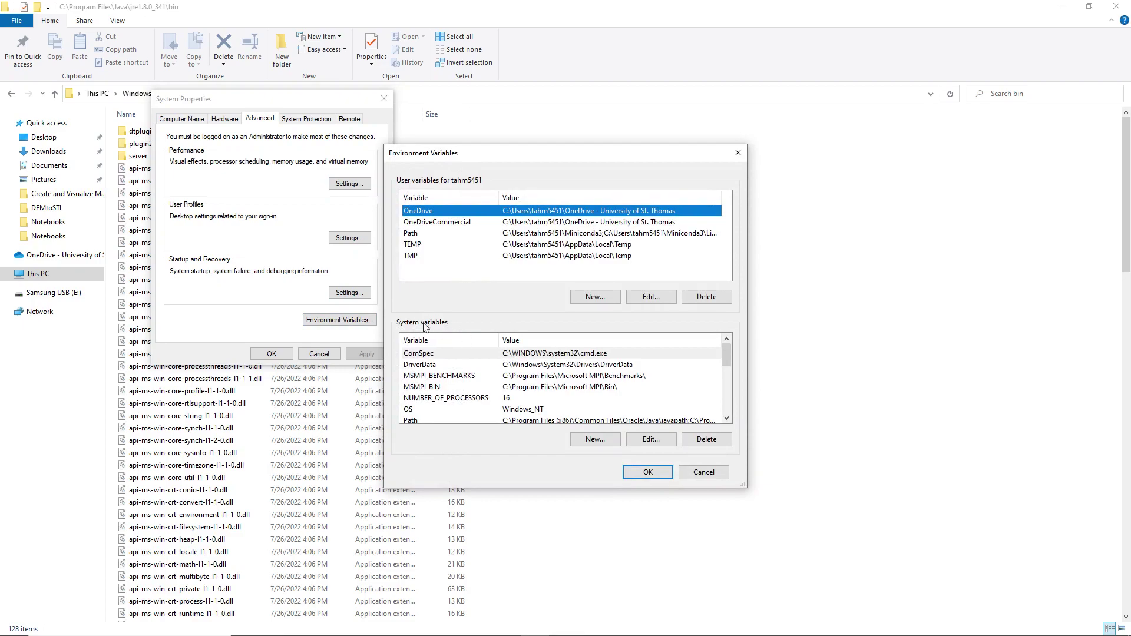
- Add C:\Program Files\Java\jre1.8.0_341\bin as a new entry in the system Path variable and accept the changes in all open dialogs
scroll(469, 358, "down", 1)
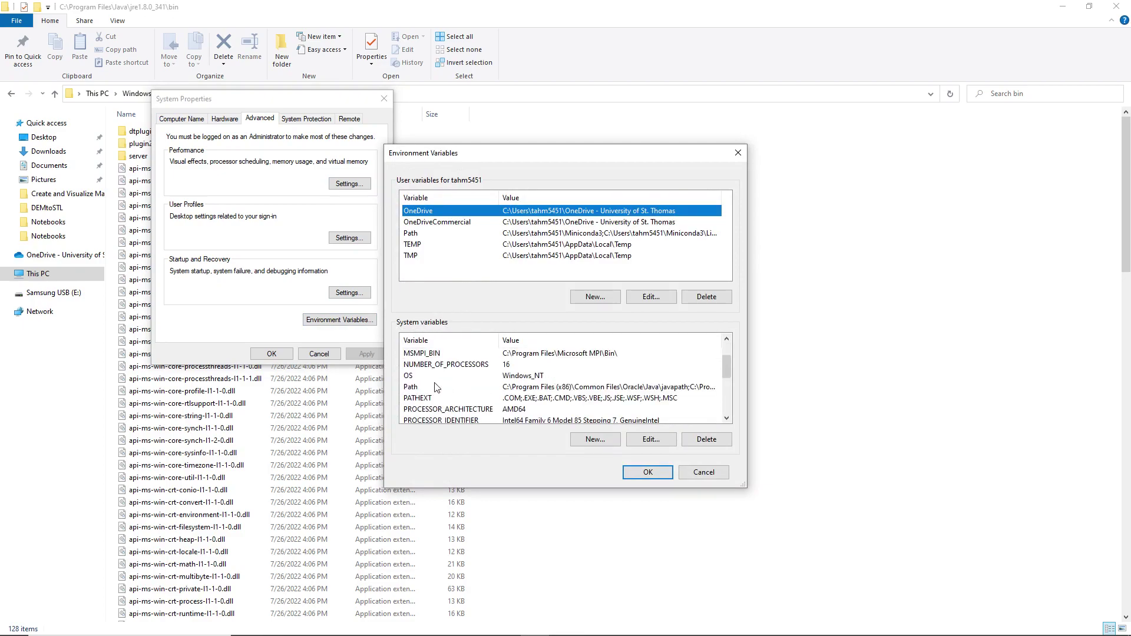
left_click(416, 389)
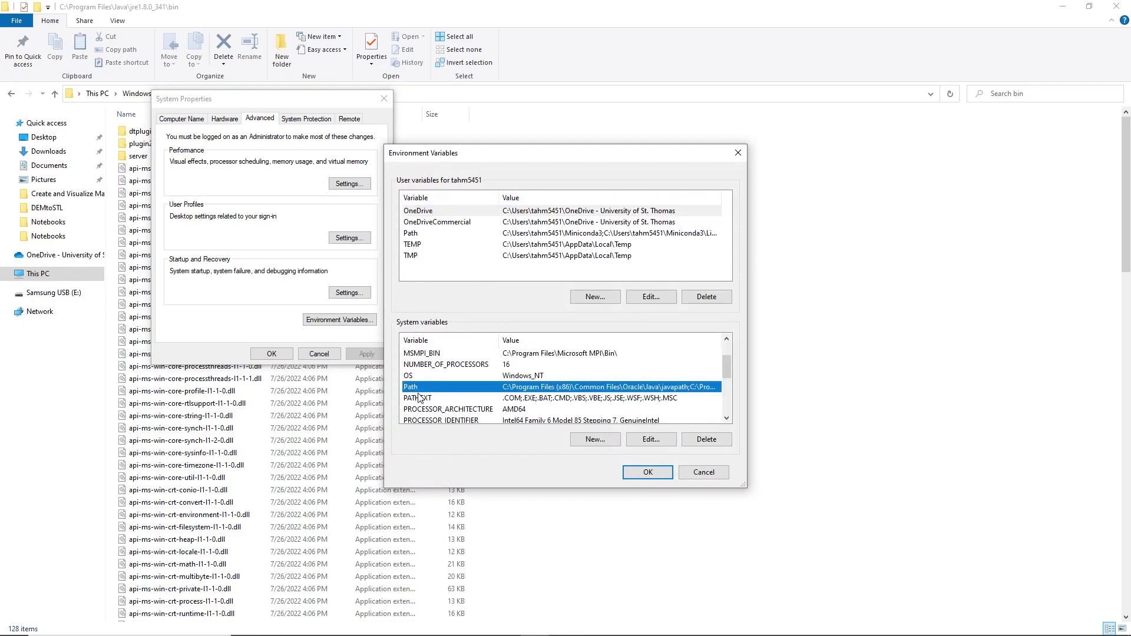
left_click(647, 445)
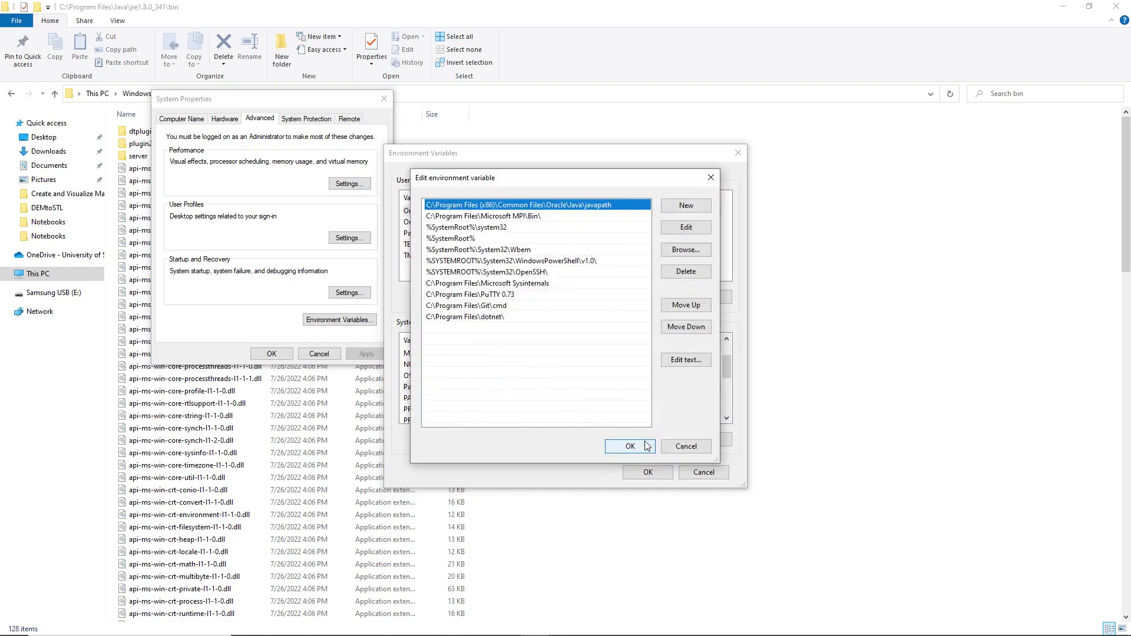
left_click(466, 331)
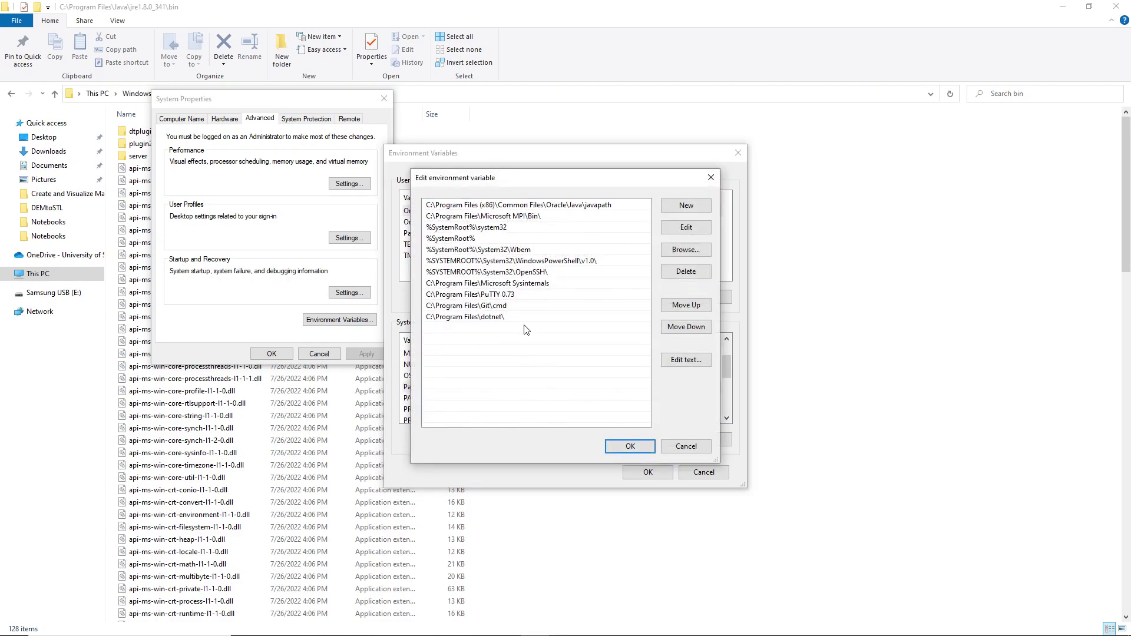
left_click(686, 231)
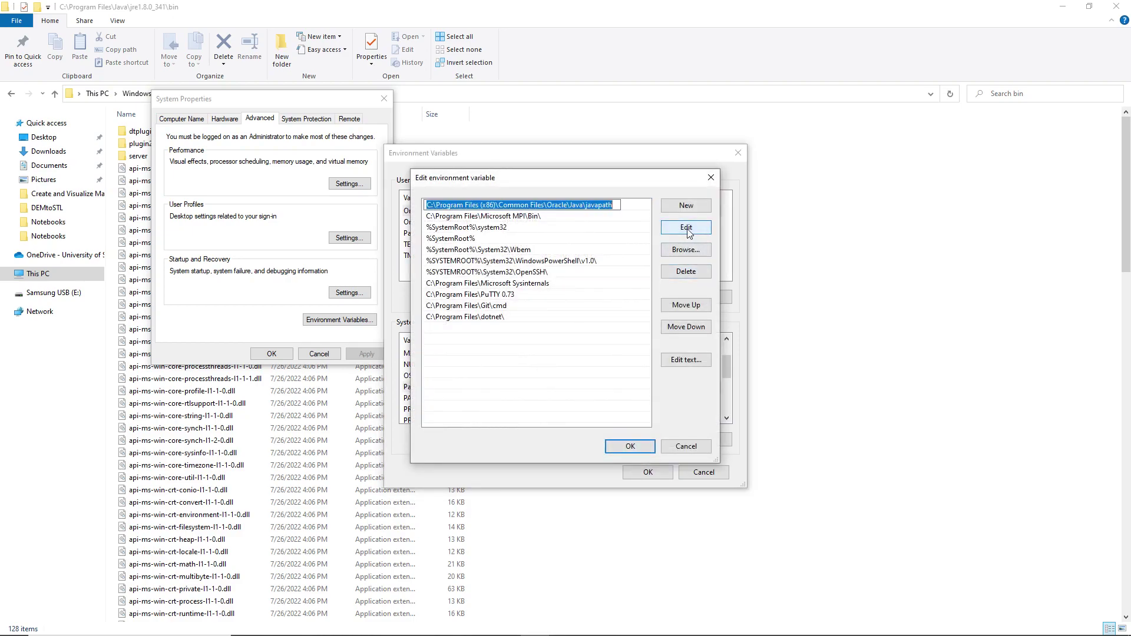
double_click(458, 331)
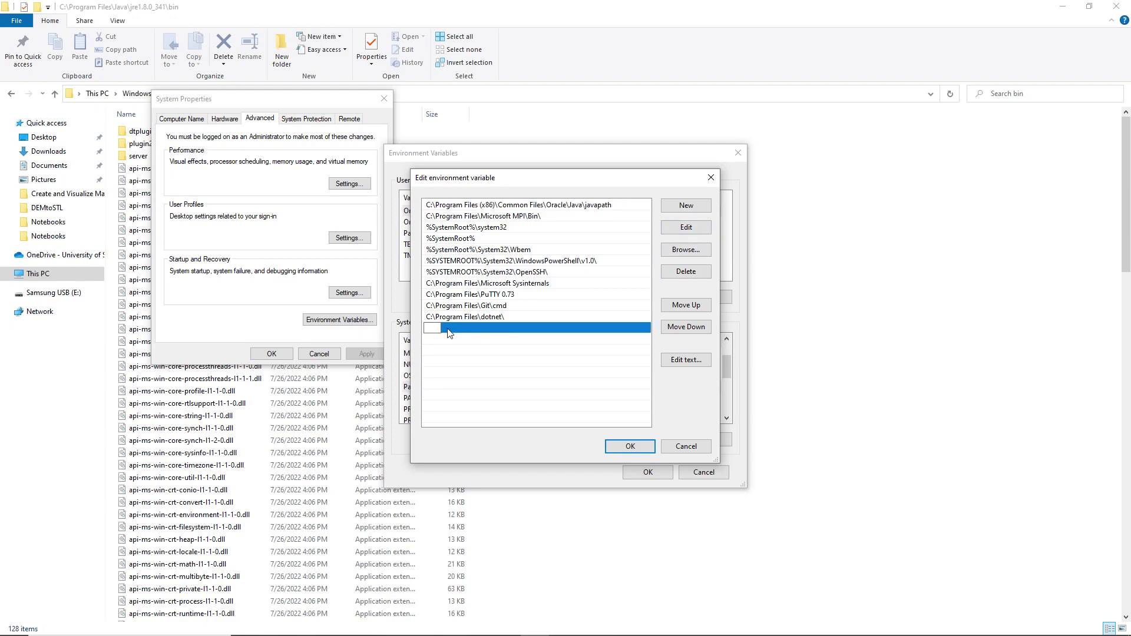
key("ctrl+v")
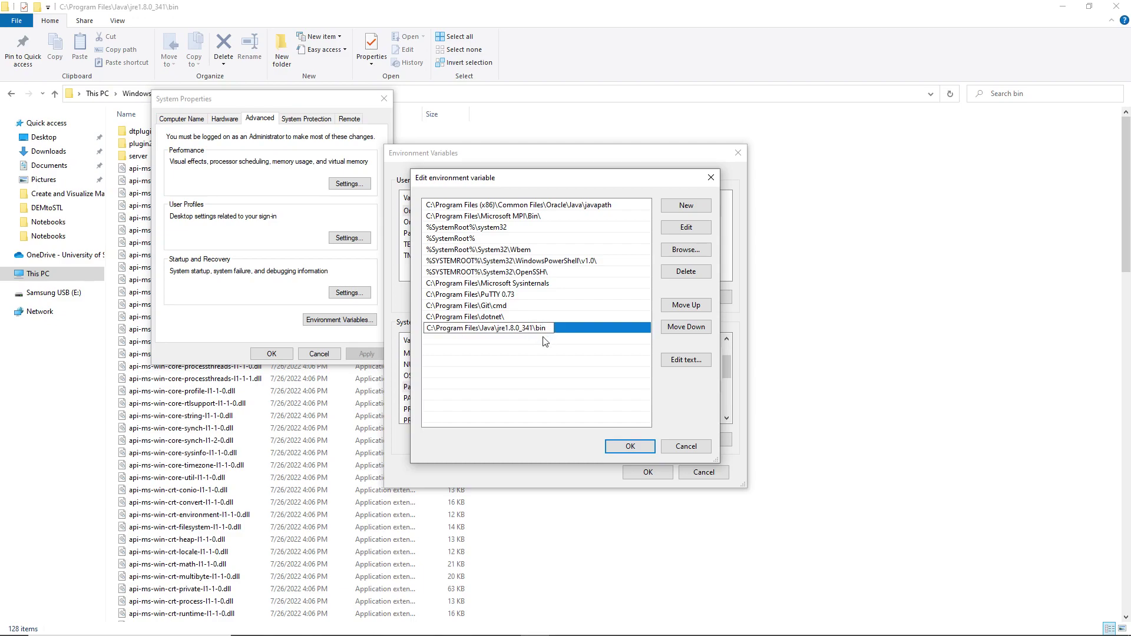
left_click(630, 446)
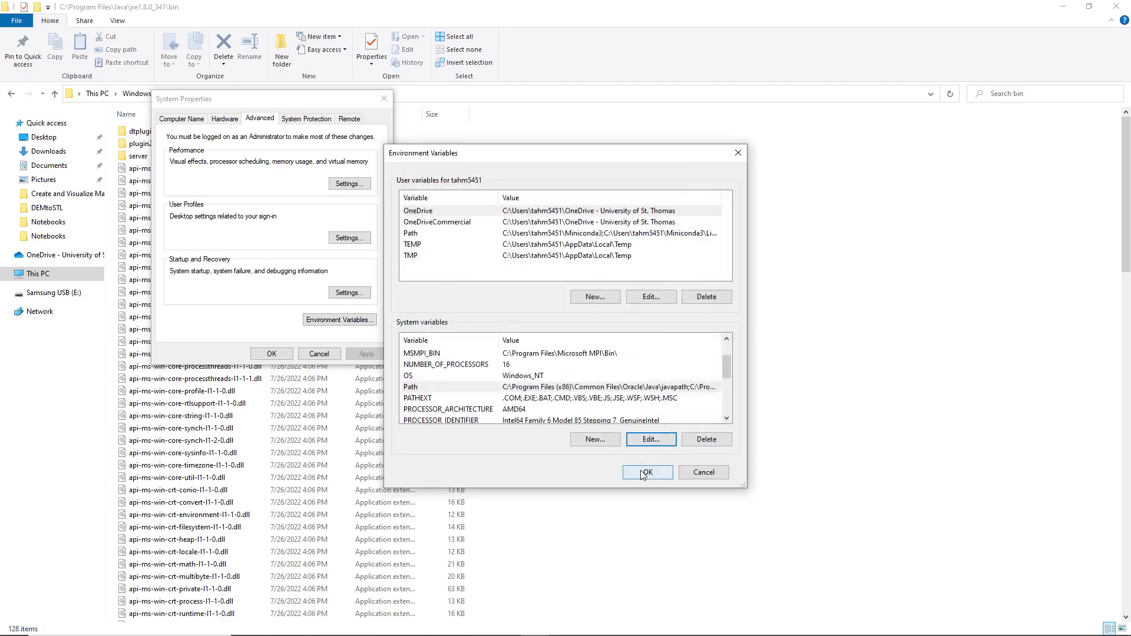
left_click(648, 472)
left_click(270, 353)
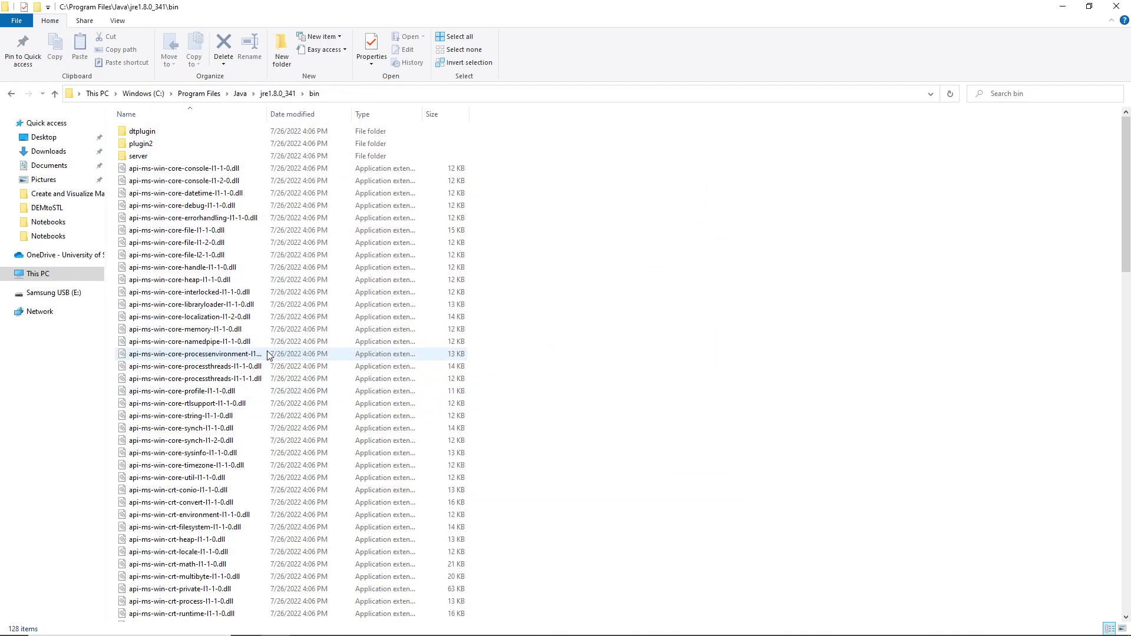
- Return from the Java bin folder to the DEMtoSTL folder on the C: drive
left_click(11, 95)
left_click(12, 95)
left_click(11, 95)
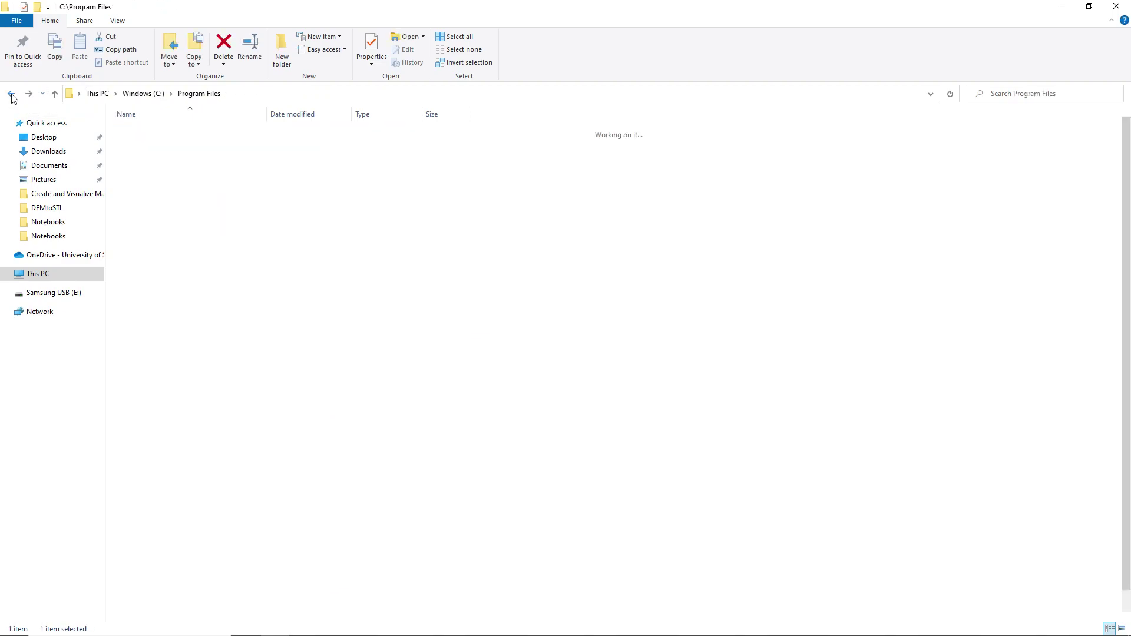
left_click(11, 95)
left_click(11, 95)
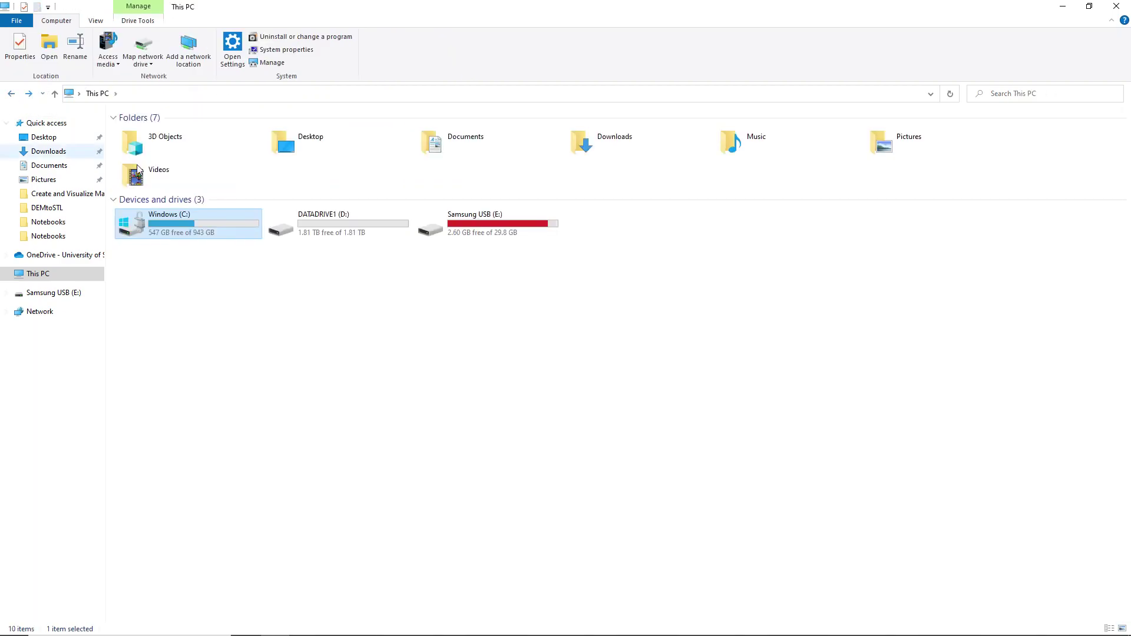
double_click(192, 218)
double_click(154, 145)
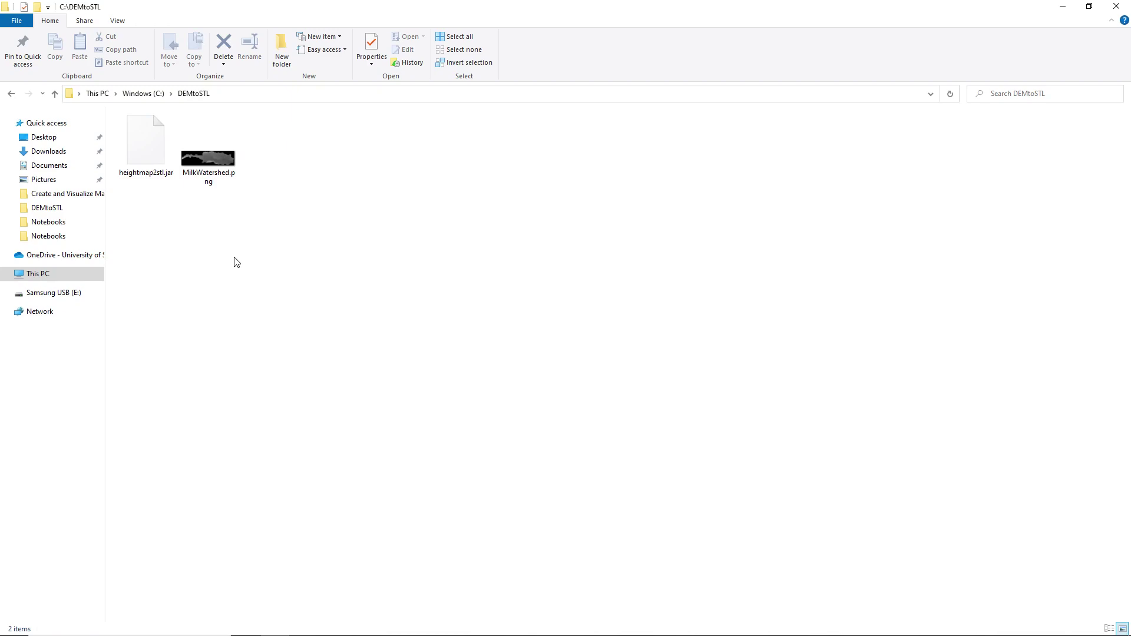
left_click(220, 182)
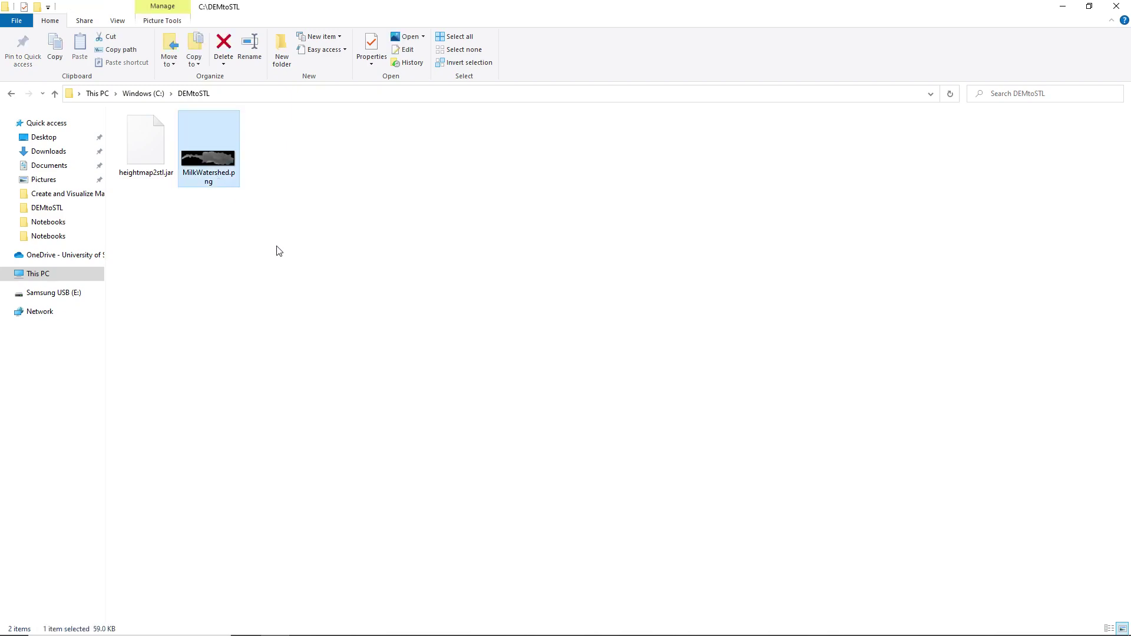
left_click(345, 309)
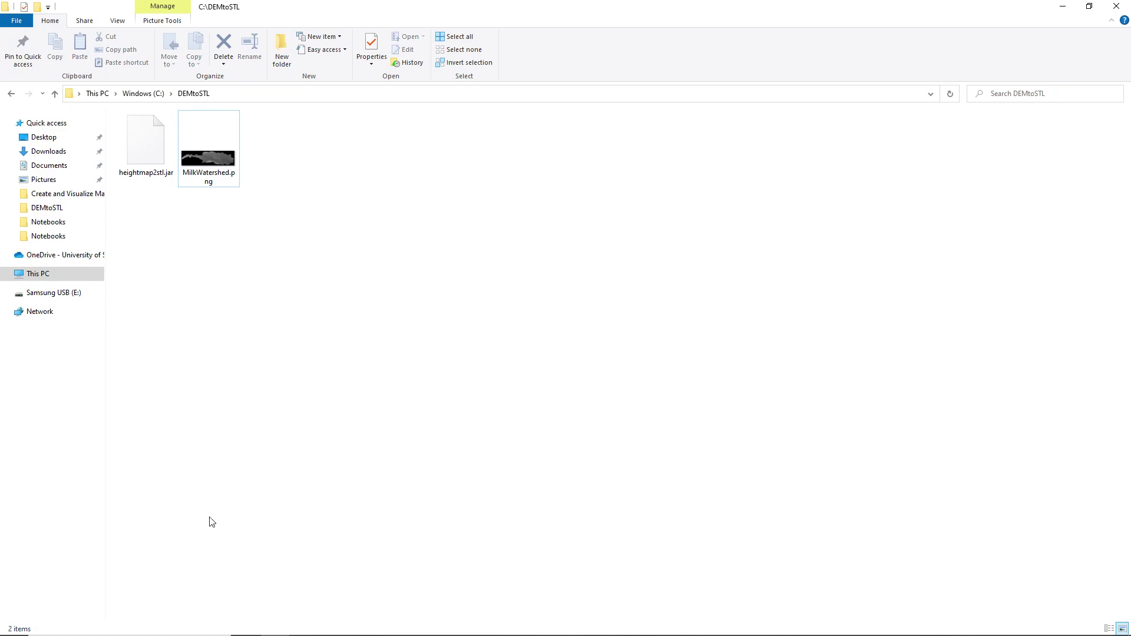
- Search Windows for "command prompt", open Command Prompt, and move its window clear of the files in the DEMtoSTL folder
left_click(154, 625)
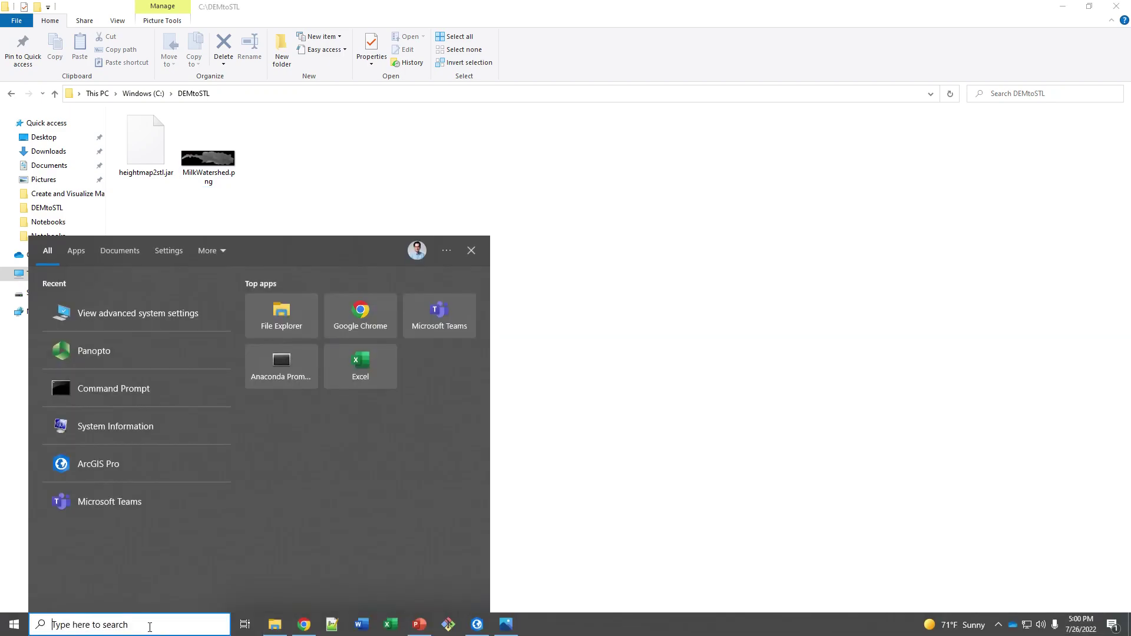
type("co")
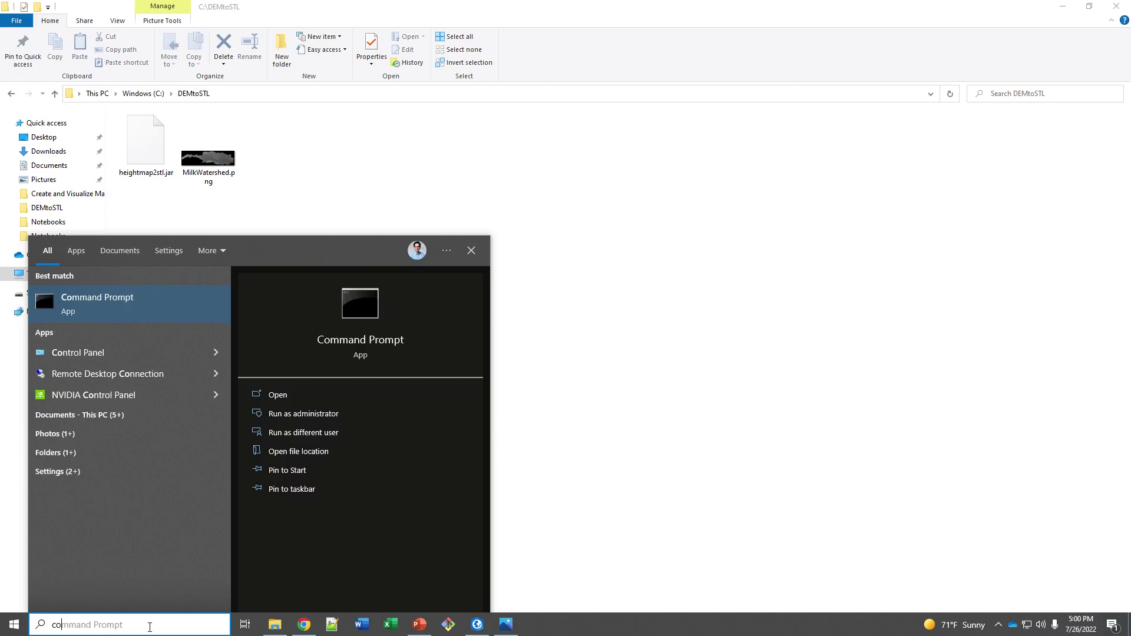
type("mmand prompt")
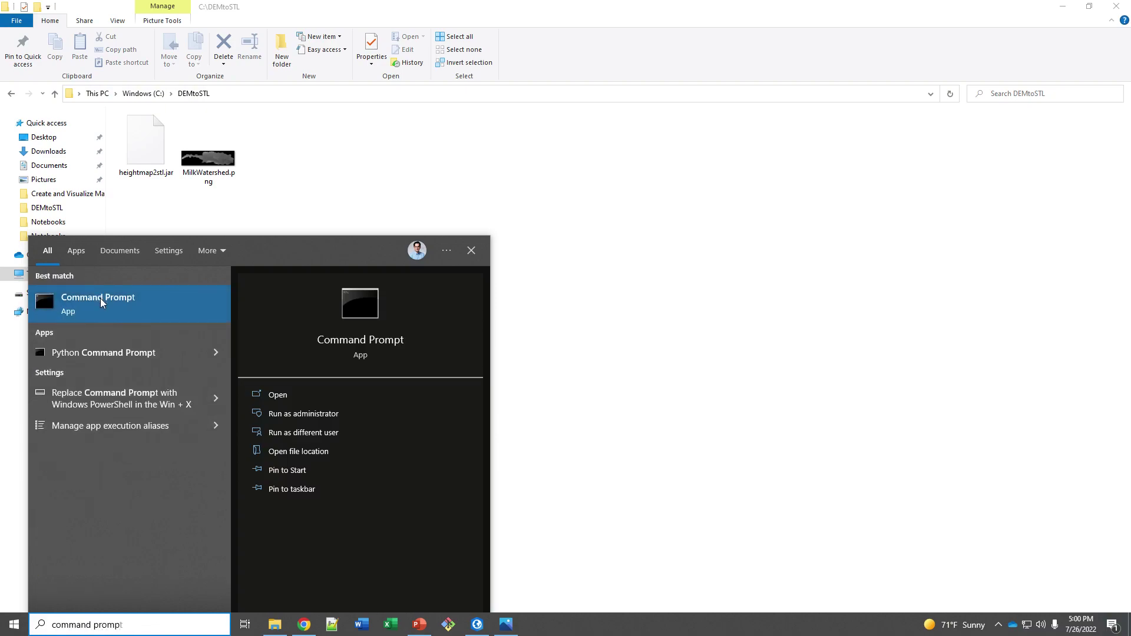
left_click(100, 298)
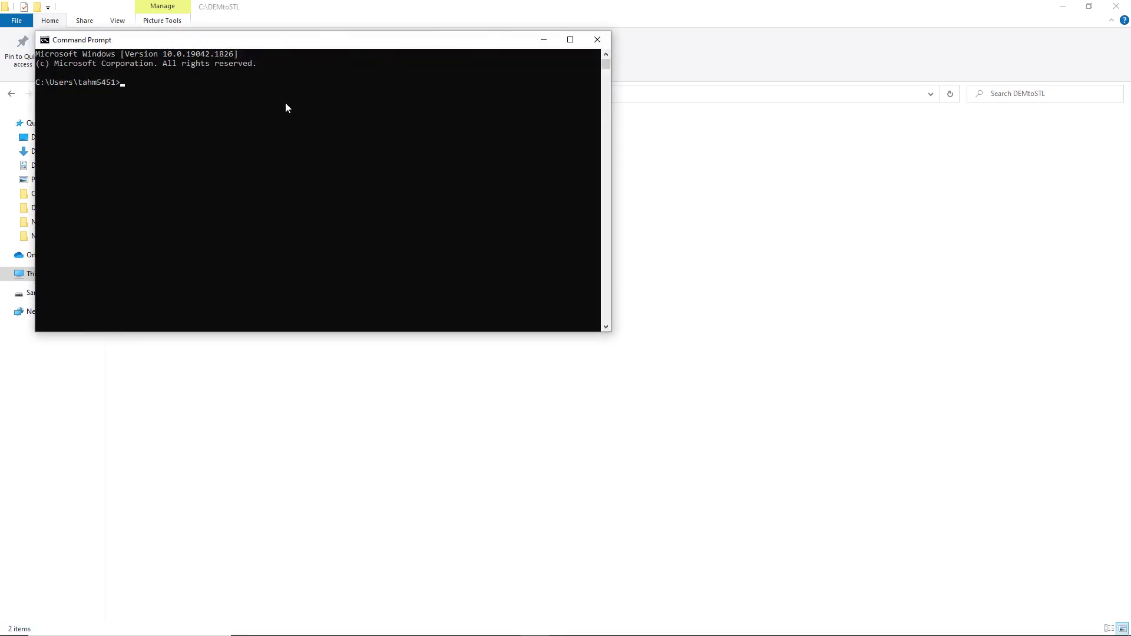
left_click_drag(293, 44, 471, 232)
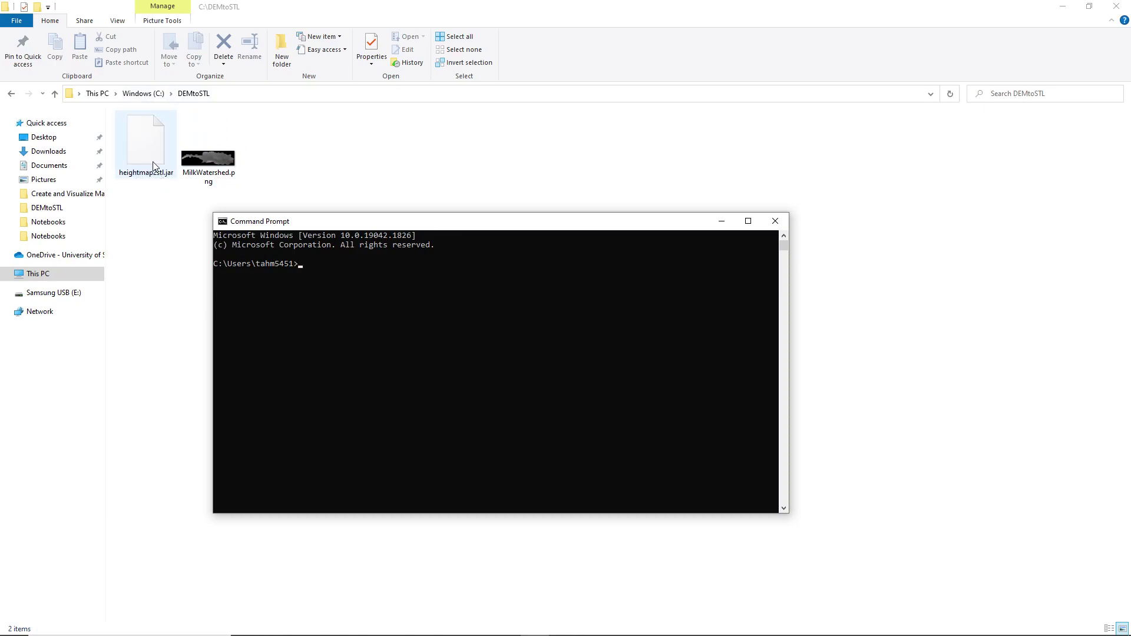
- Copy the DEMtoSTL folder's path, C:\DEMtoSTL, from File Explorer to the clipboard
left_click(168, 239)
left_click(264, 97)
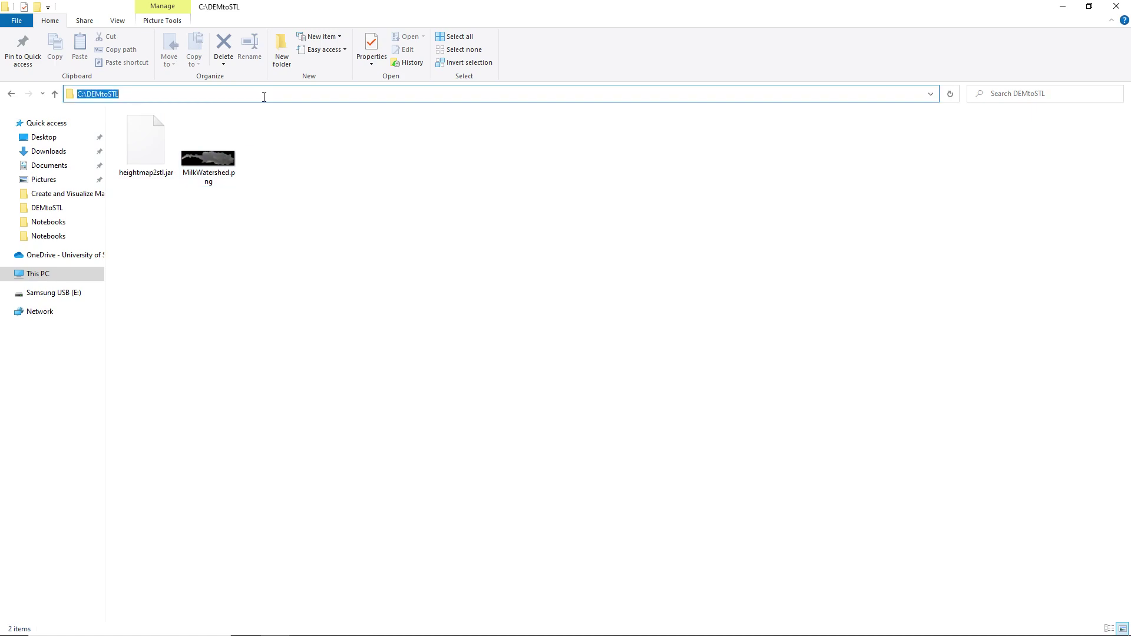
right_click(102, 94)
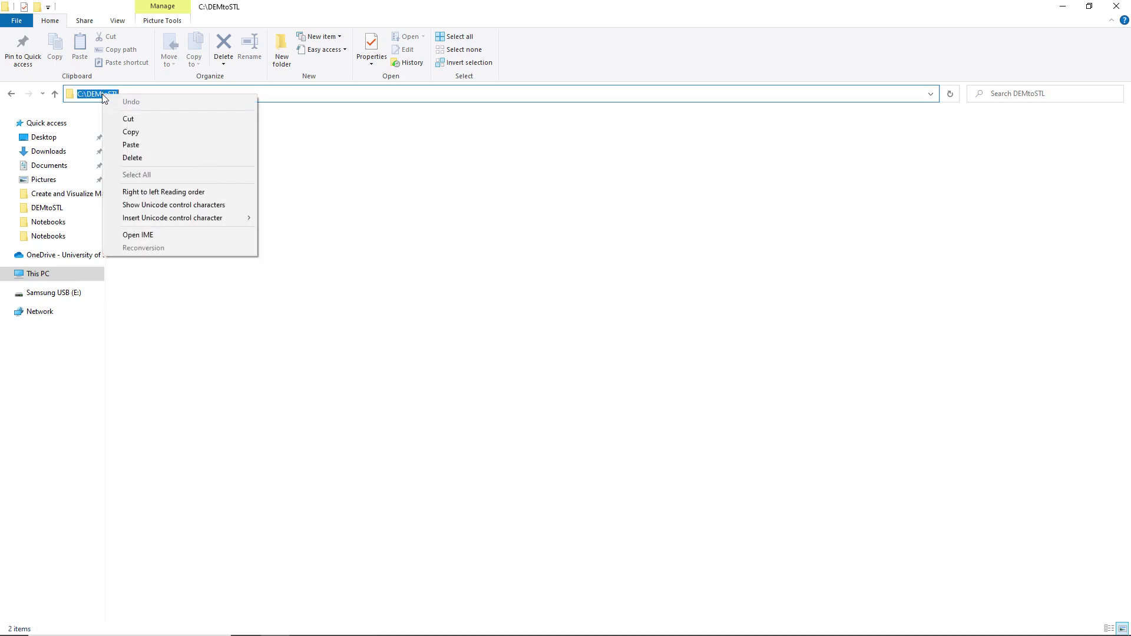
left_click(129, 130)
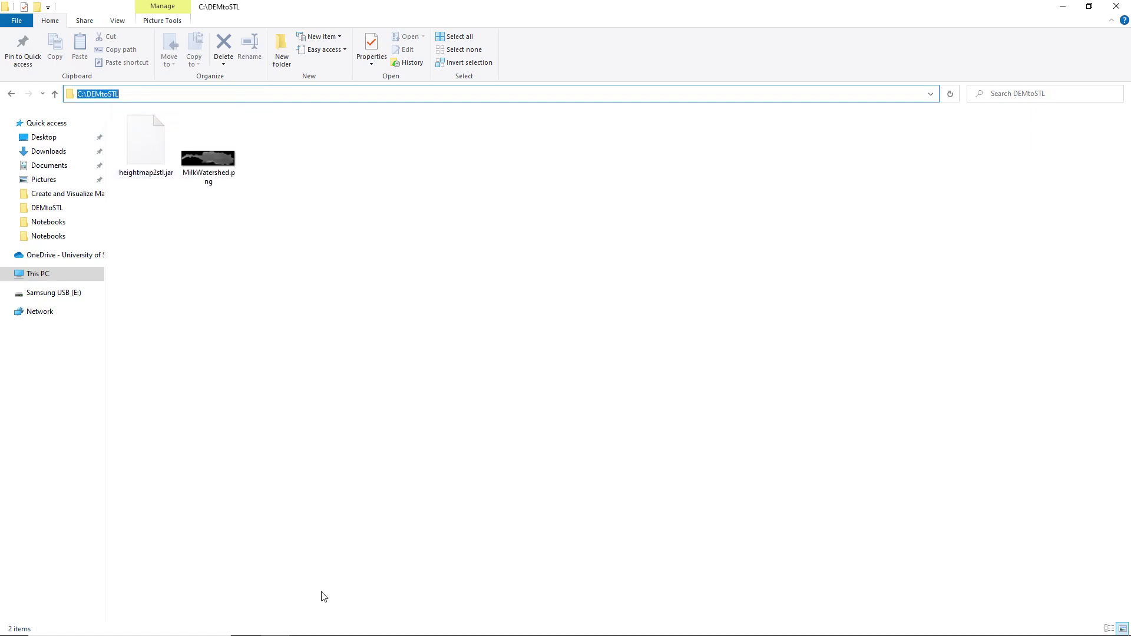
- In Command Prompt, change the directory to C:\DEMtoSTL and paste the template java -jar heightmap2stl.jar 'path to imagefile' 'height of model' 'height of base'
left_click(534, 625)
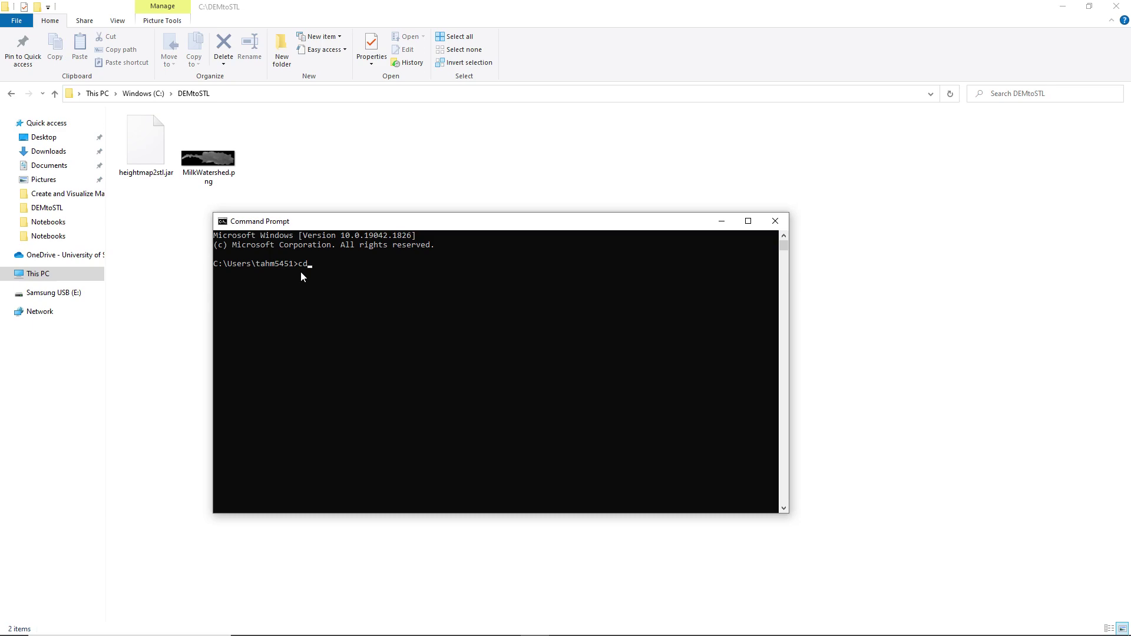
type("C:\\D")
key("Tab")
key("Return")
key("ctrl+v")
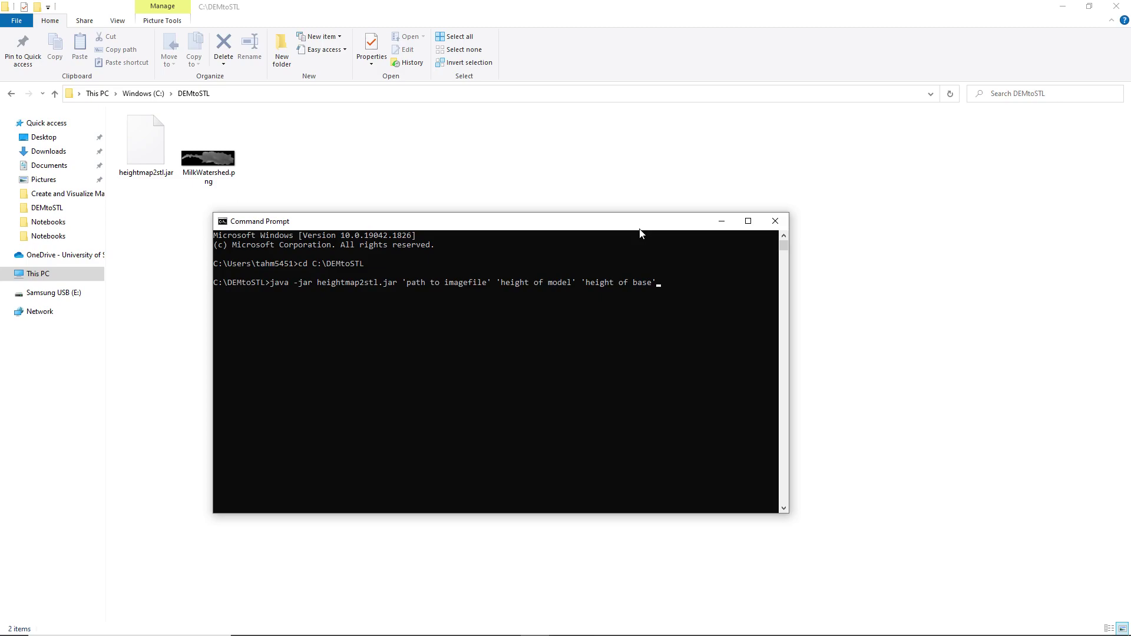